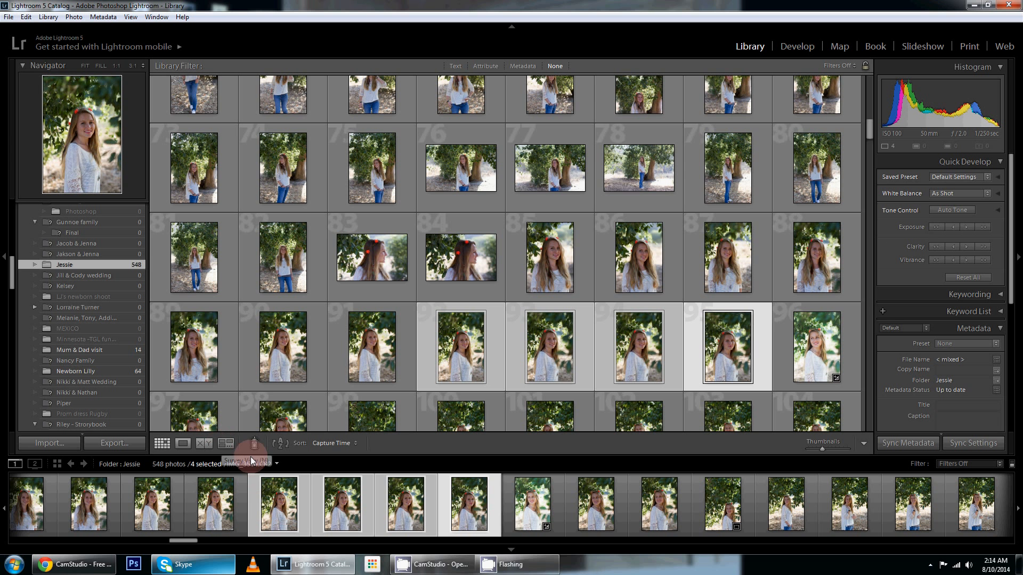
Show the four selected portraits in Survey view and hide both side panels and the module bar.
left_click(226, 444)
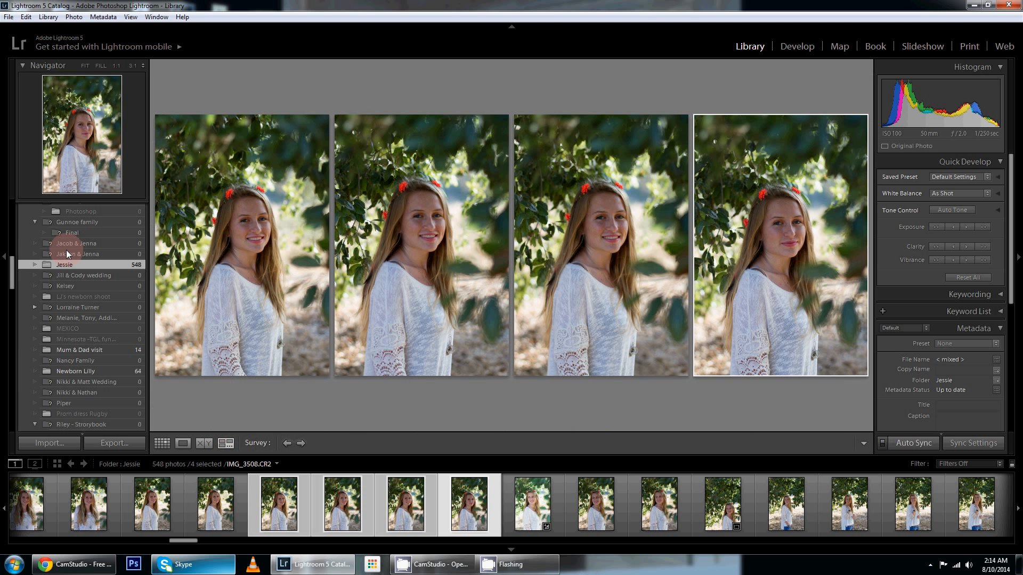
left_click(3, 259)
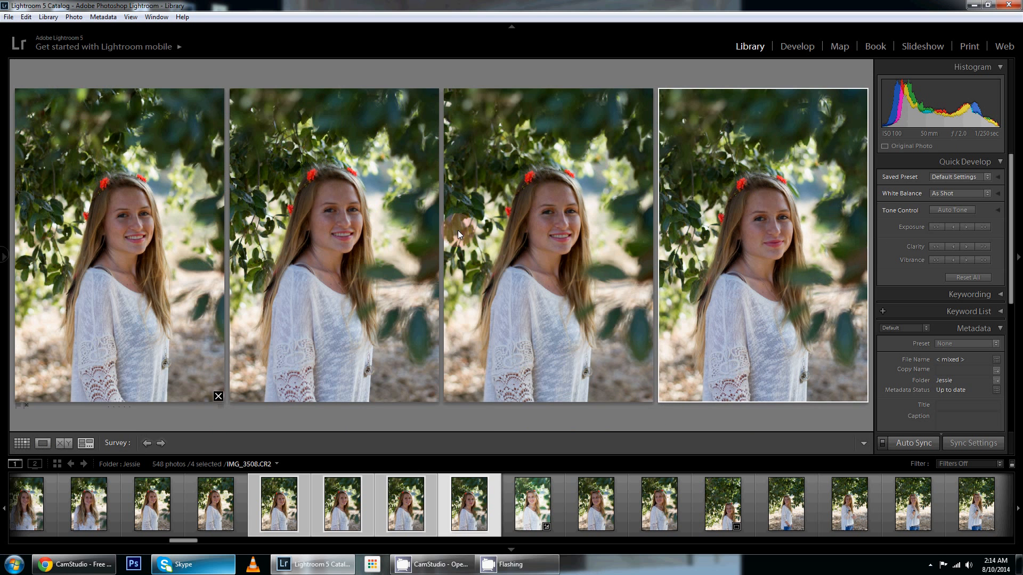
left_click(1017, 257)
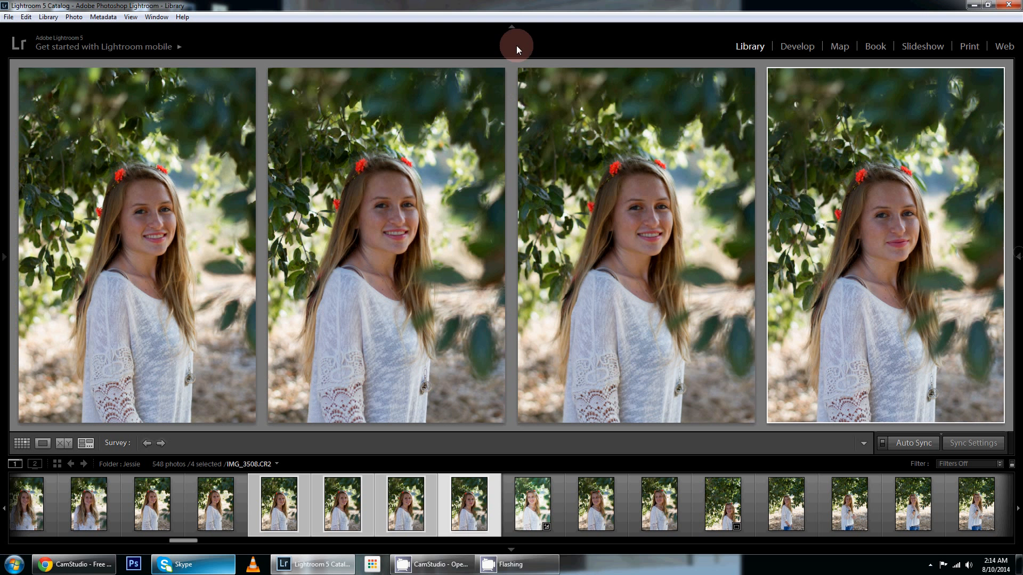
left_click(515, 28)
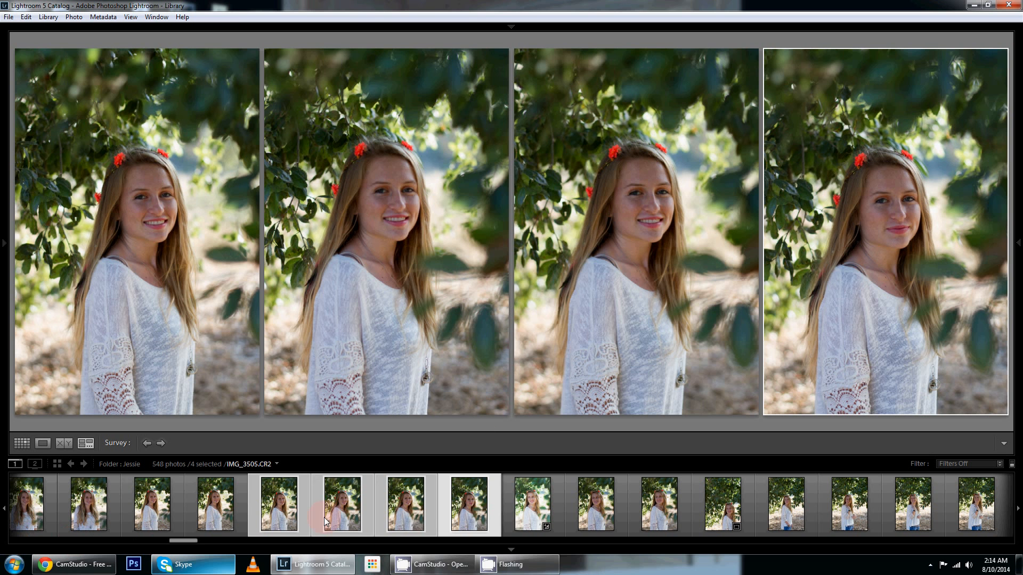
Survey the five consecutive portraits that start with IMG_3503.CR2.
left_click(270, 515)
left_click(234, 511)
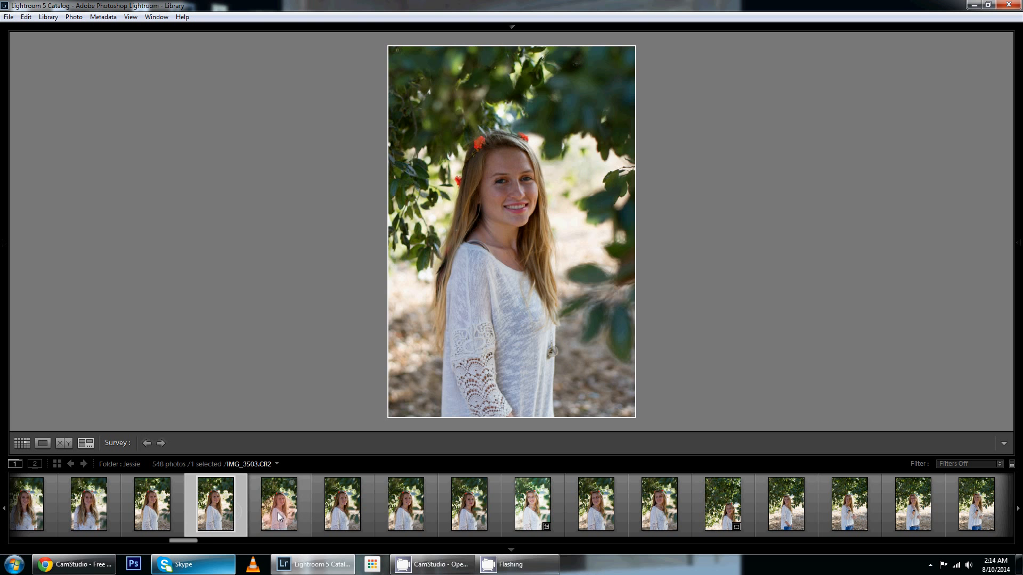
left_click(465, 510, "shift")
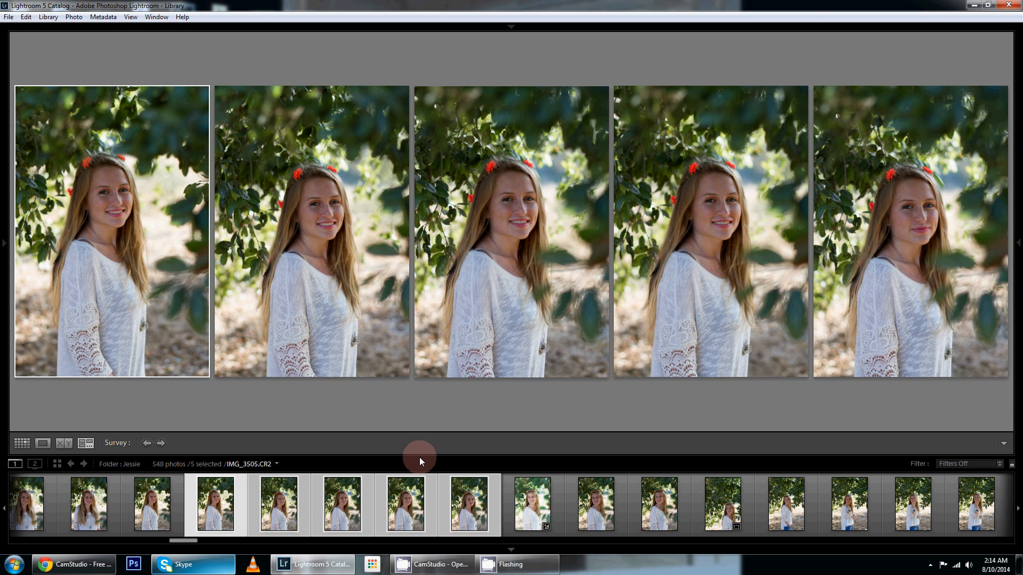
Drop the second, fourth and fifth photos from the survey, keeping only the first and third selected.
left_click(468, 513, "ctrl")
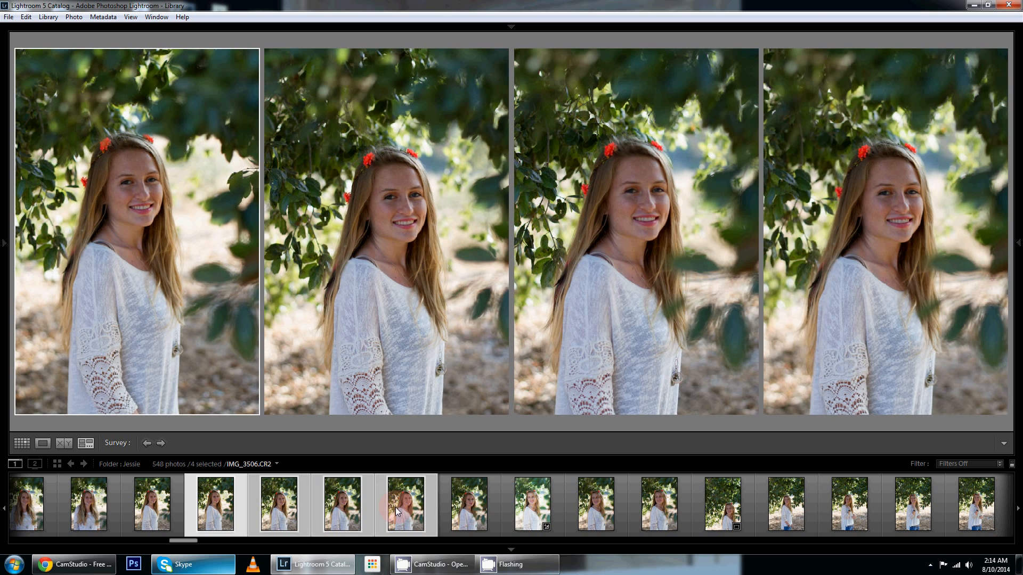
left_click(392, 510, "ctrl")
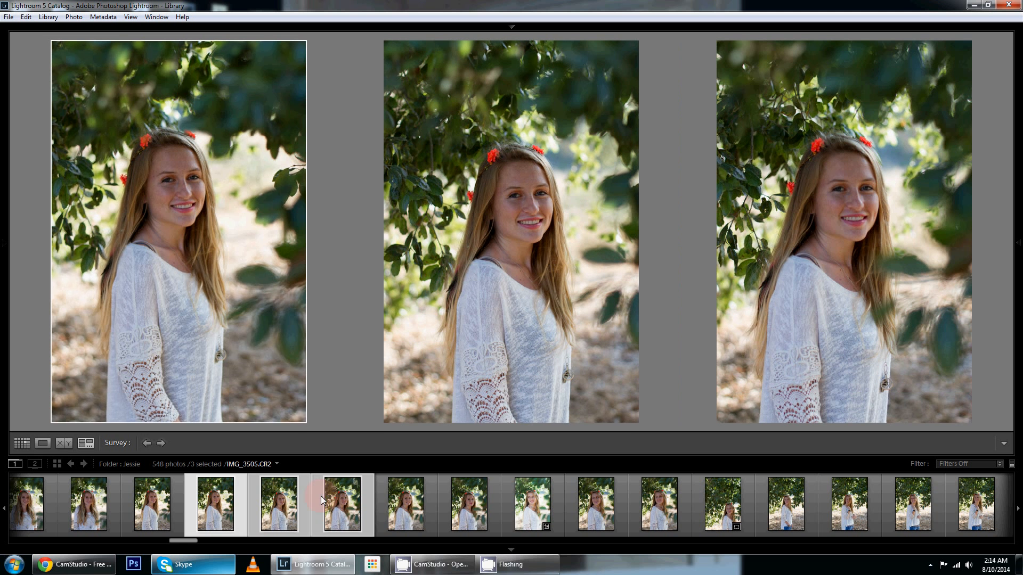
mouse_move(286, 379)
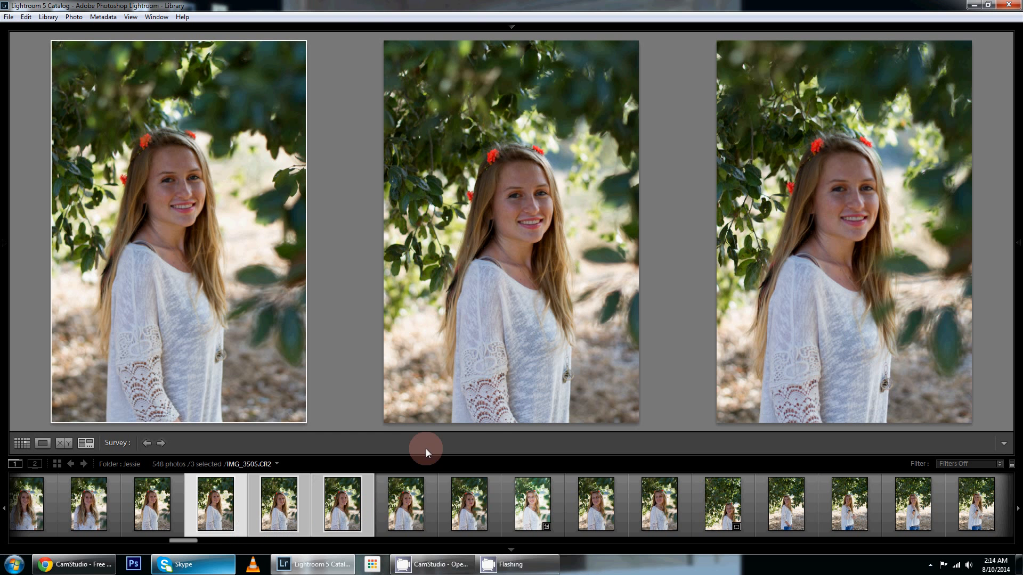
mouse_move(636, 416)
left_click(633, 417)
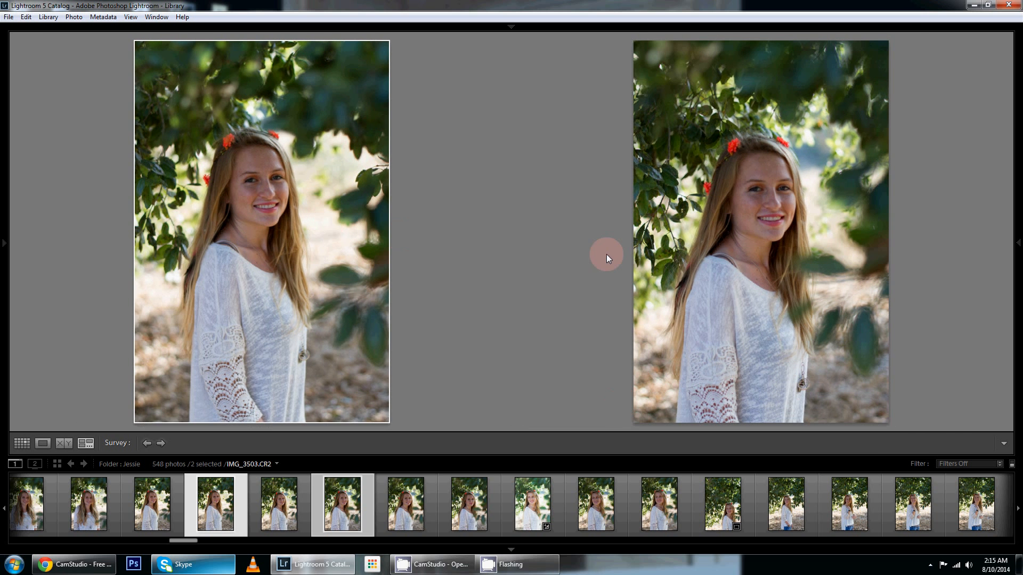
Delete the two selected portraits from disk.
right_click(333, 510)
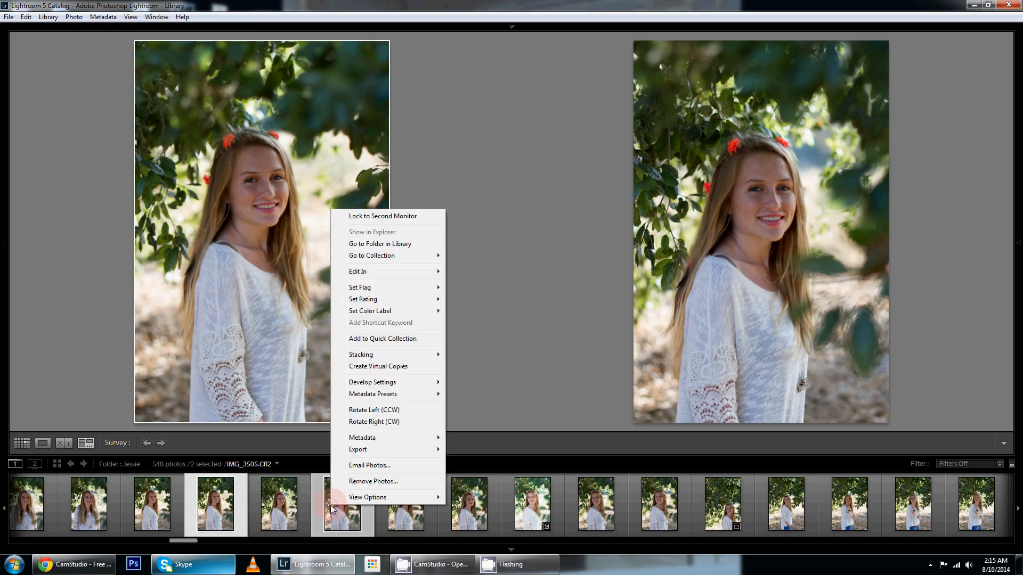
left_click(353, 482)
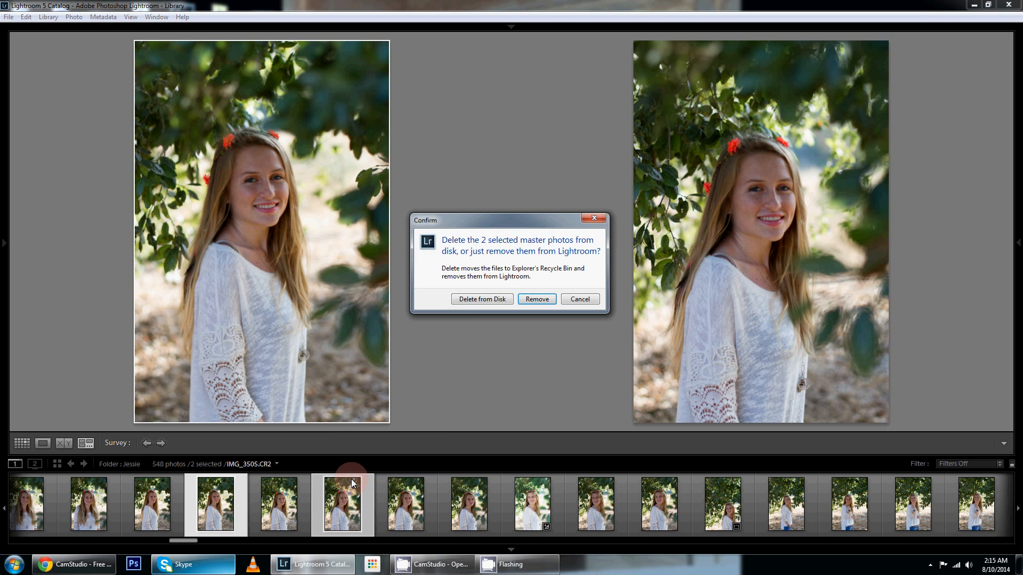
left_click(466, 299)
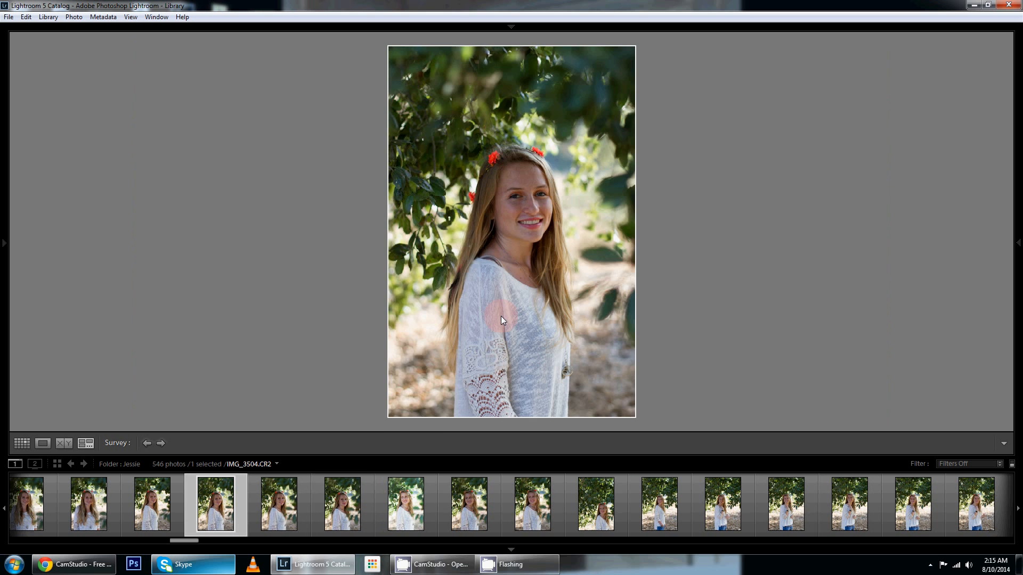
Survey the five consecutive photos that start with IMG_3510.CR2.
left_click(344, 523, "shift")
left_click(465, 510)
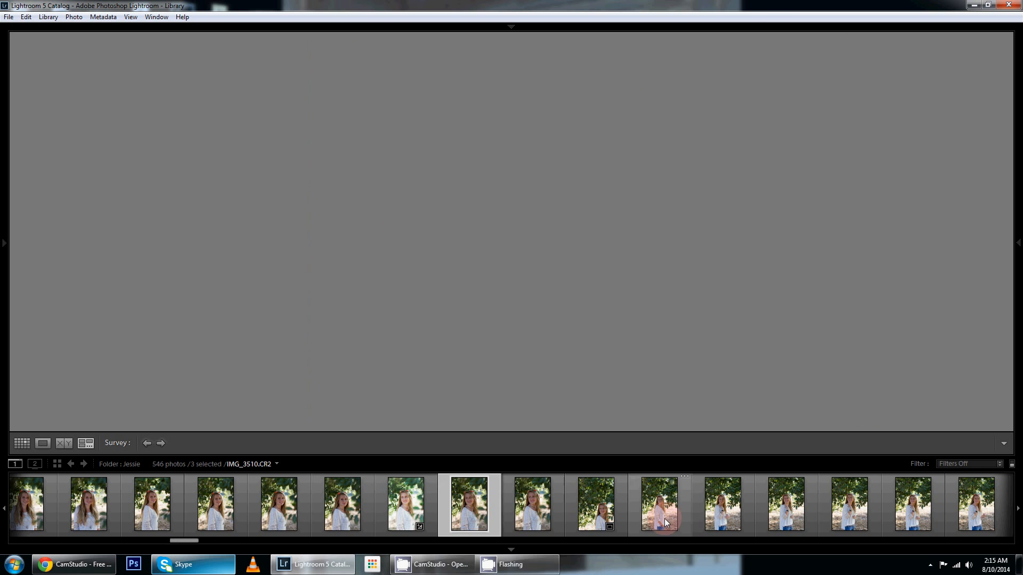
left_click(708, 513, "shift")
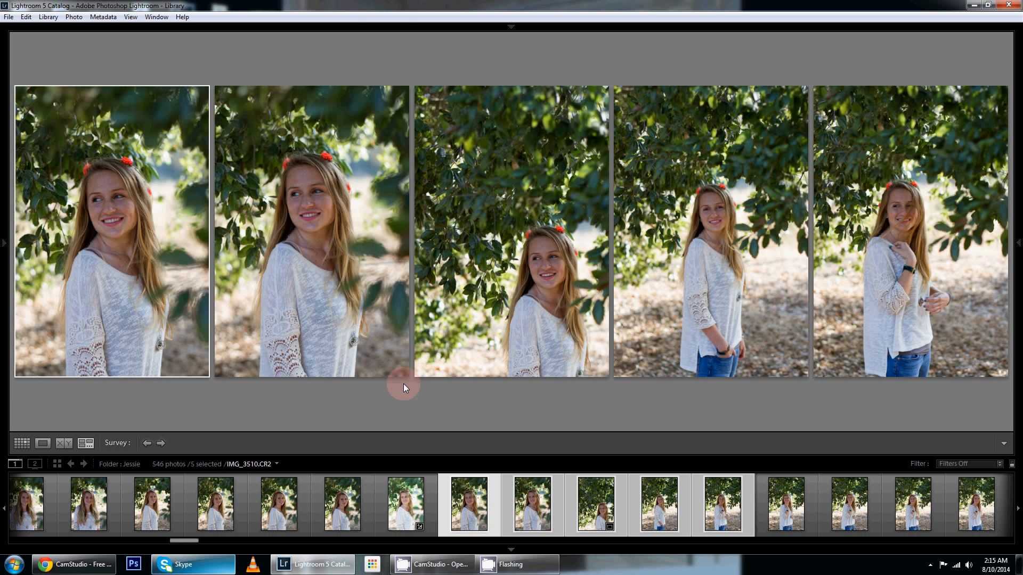
Drop the second and third photos of the five from the survey selection.
mouse_move(402, 373)
left_click(403, 371)
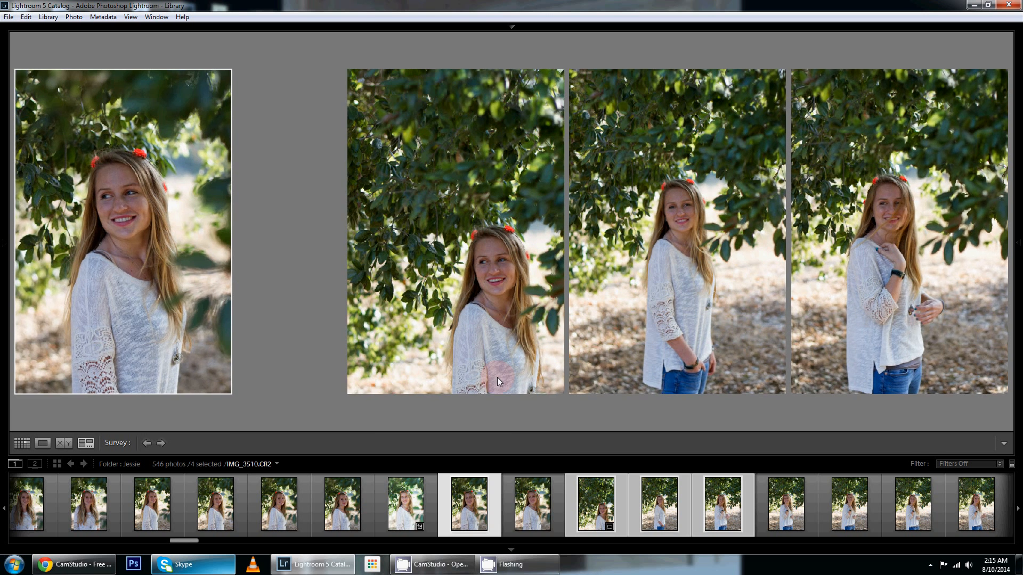
left_click(501, 410)
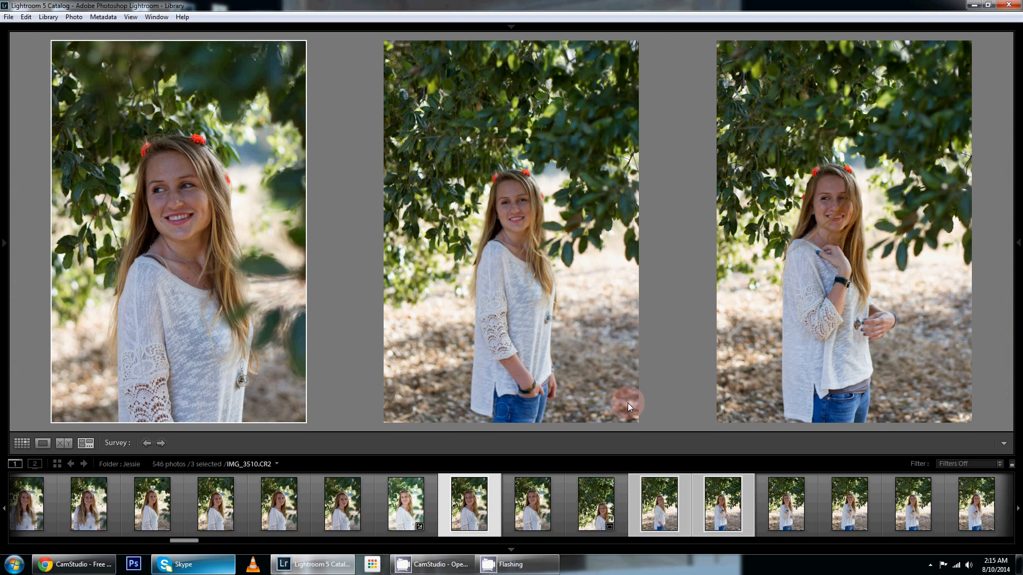
Delete the three photos still selected in the survey from disk.
mouse_move(941, 396)
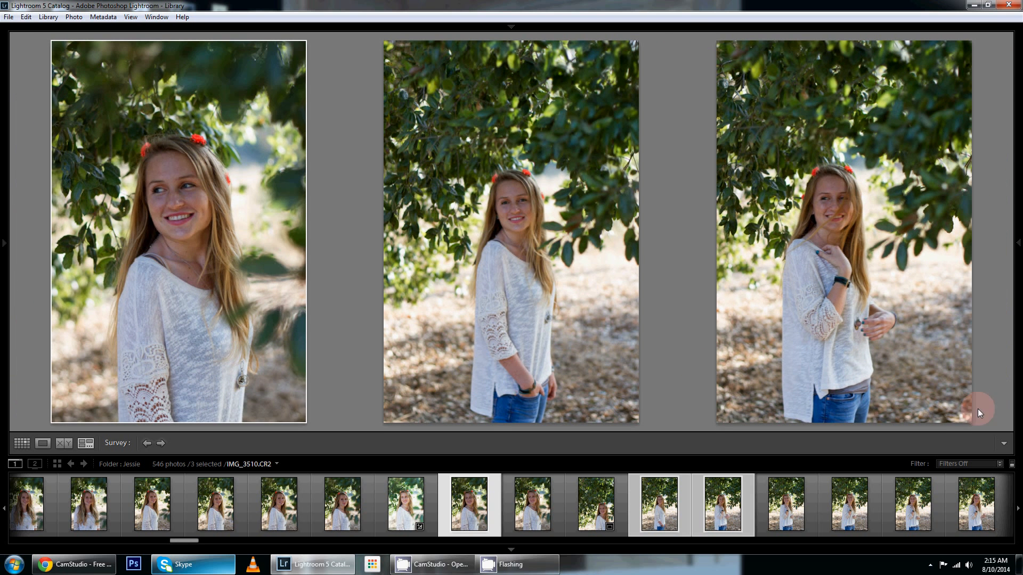
mouse_move(177, 222)
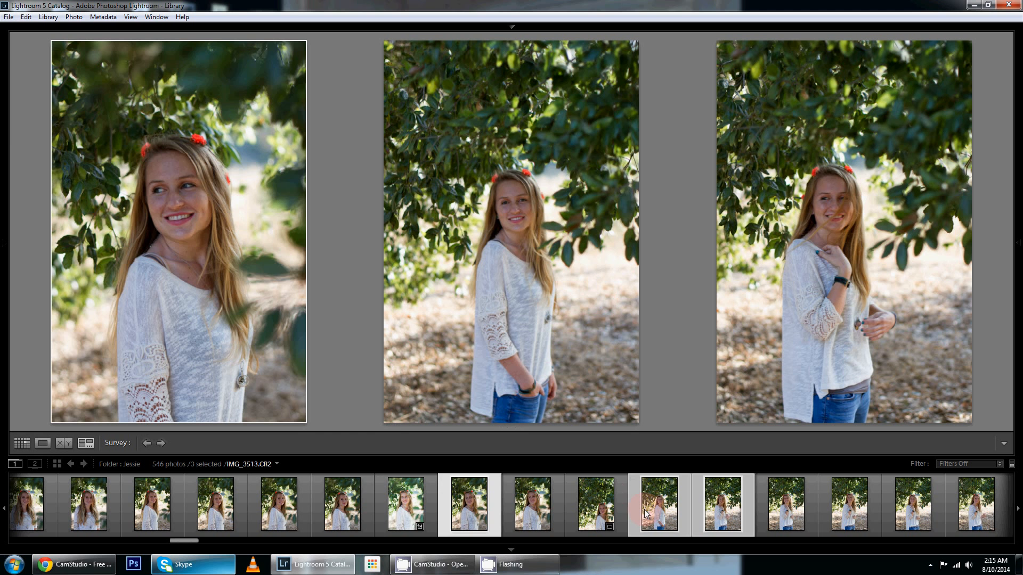
right_click(663, 516)
left_click(690, 496)
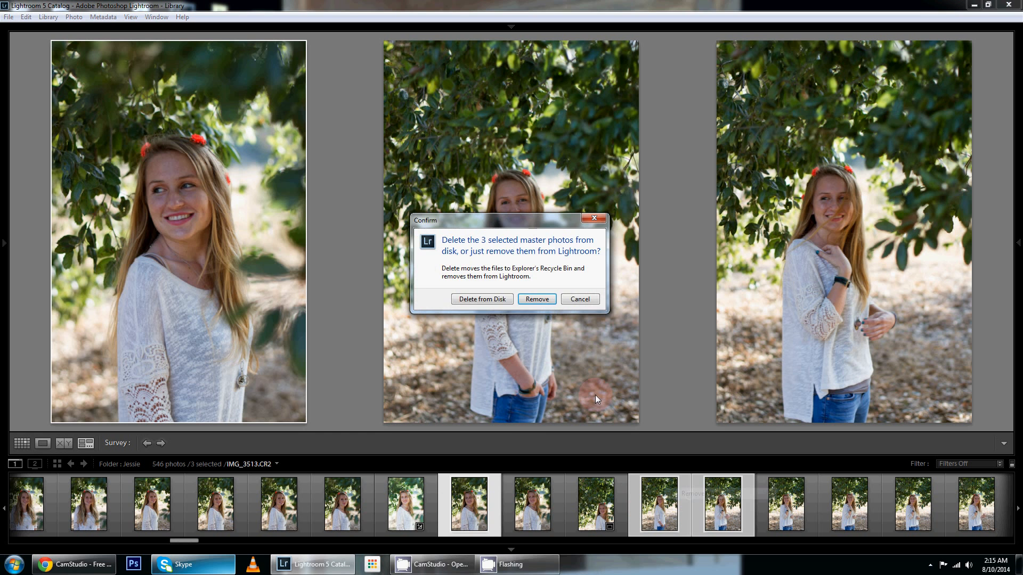
left_click(484, 298)
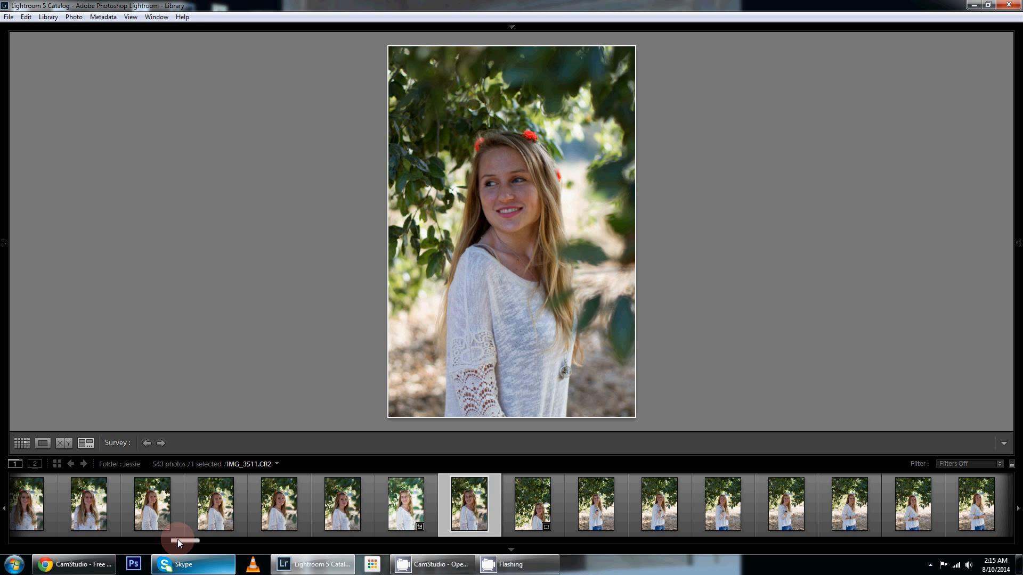
Bring back the side panels and module bar, and switch to the Develop module.
left_click_drag(178, 539, 174, 540)
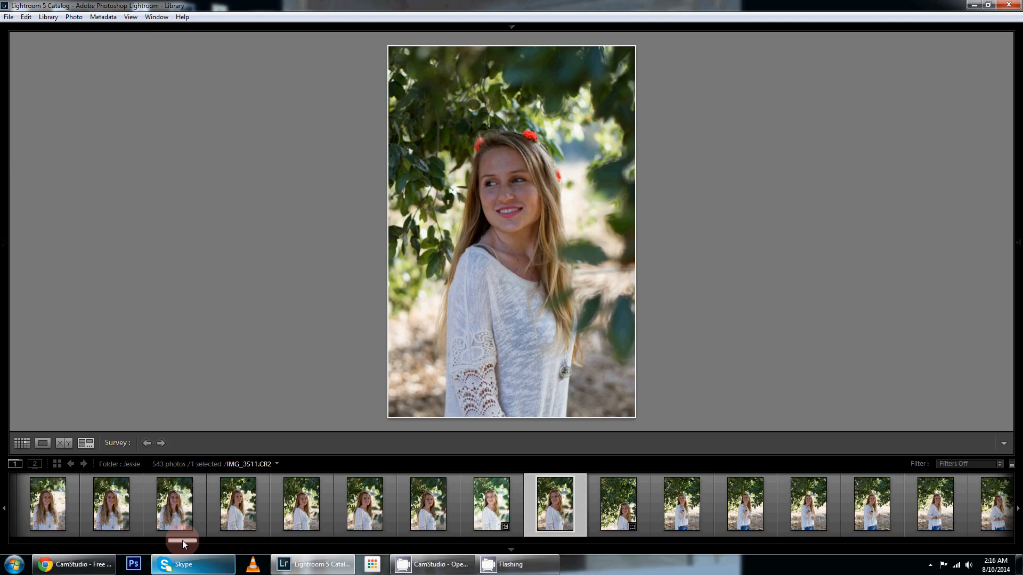
left_click(7, 245)
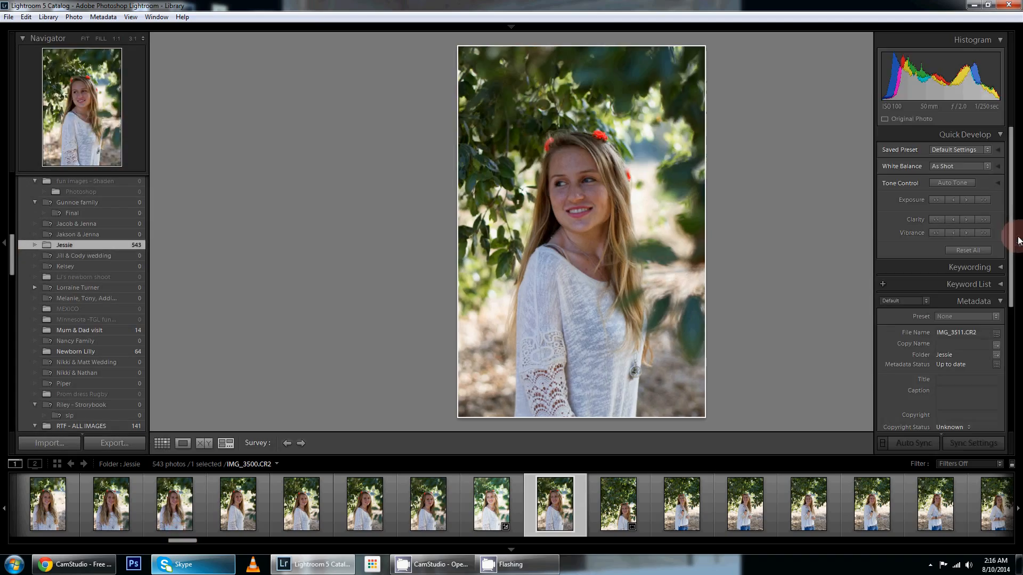
left_click(1017, 239)
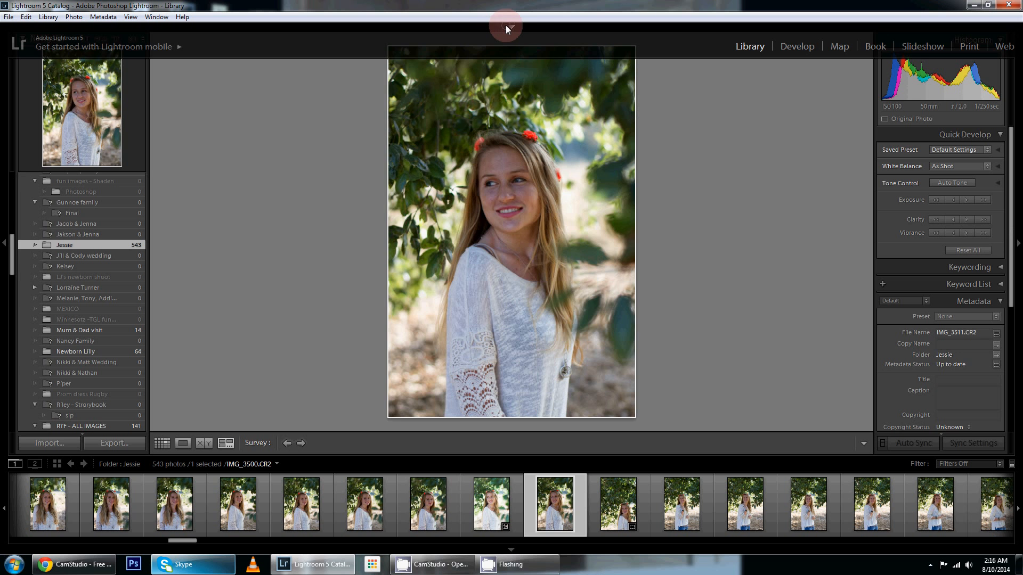
left_click(506, 28)
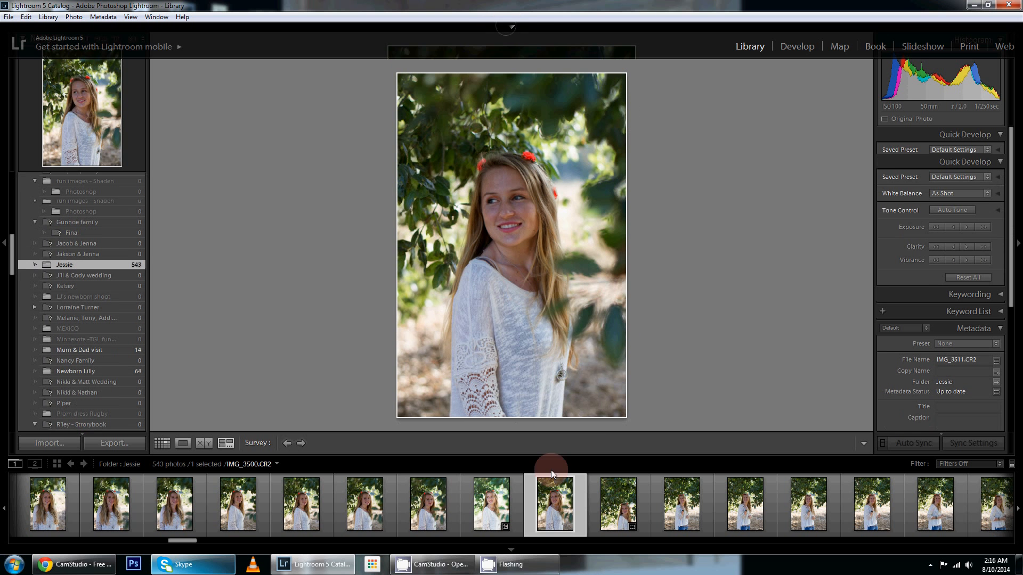
left_click(798, 47)
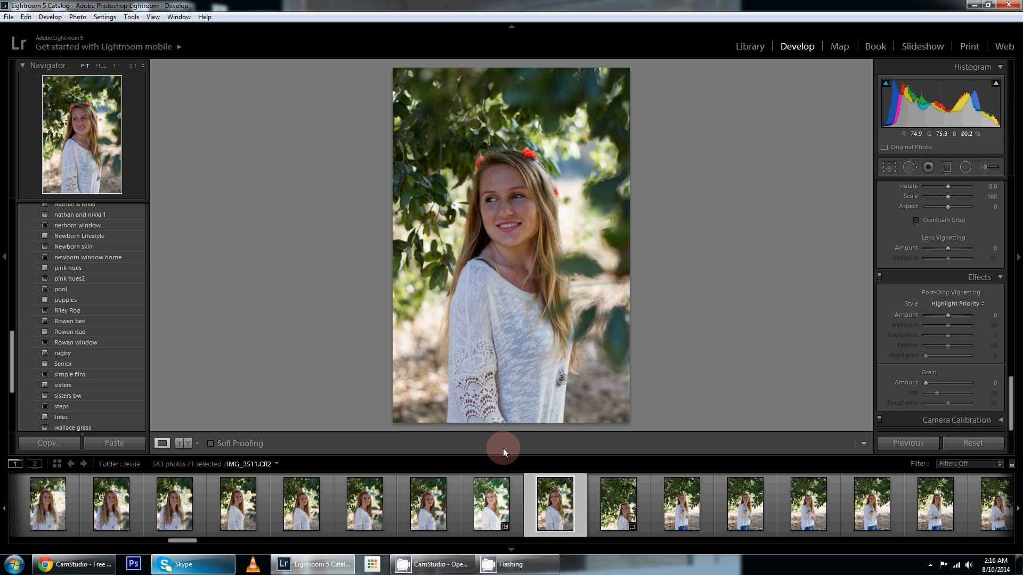
Examine the Basic adjustments of the already edited photo IMG_3509.CR2 and browse the saved develop presets.
left_click(491, 510)
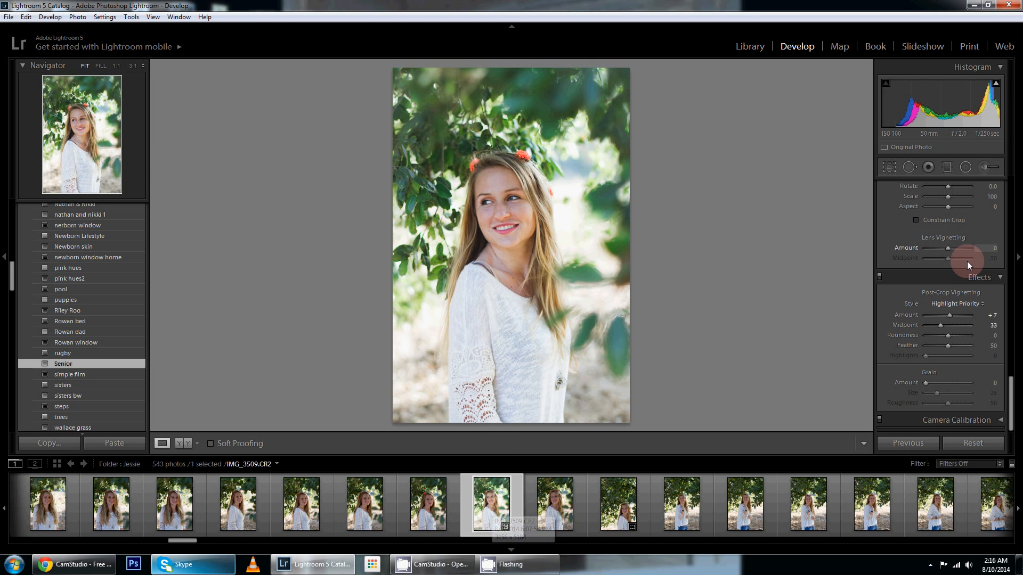
left_click_drag(1010, 399, 1011, 201)
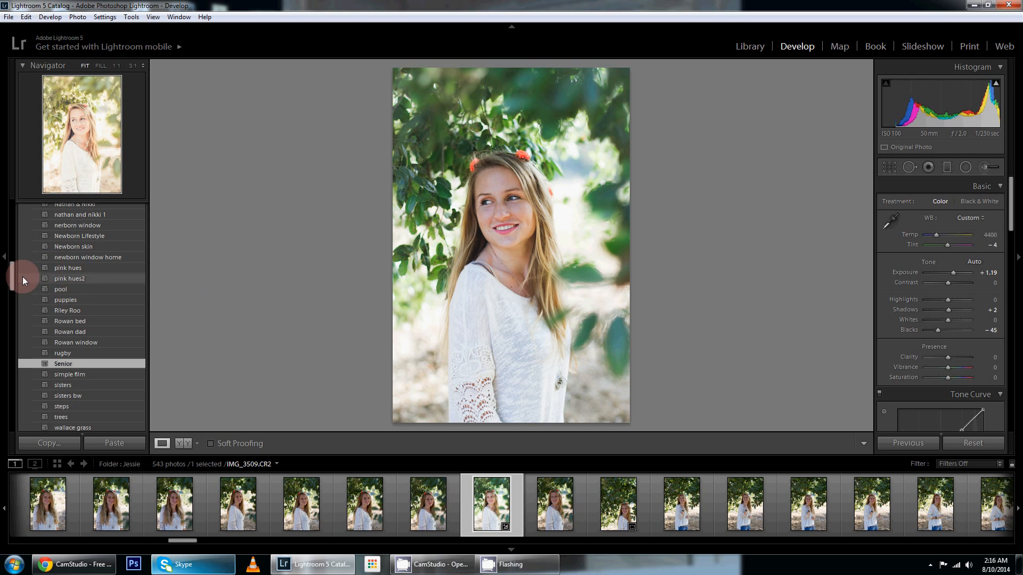
mouse_move(14, 282)
left_mouse_down()
mouse_move(11, 243)
mouse_move(12, 262)
left_mouse_up()
left_click_drag(12, 264, 13, 273)
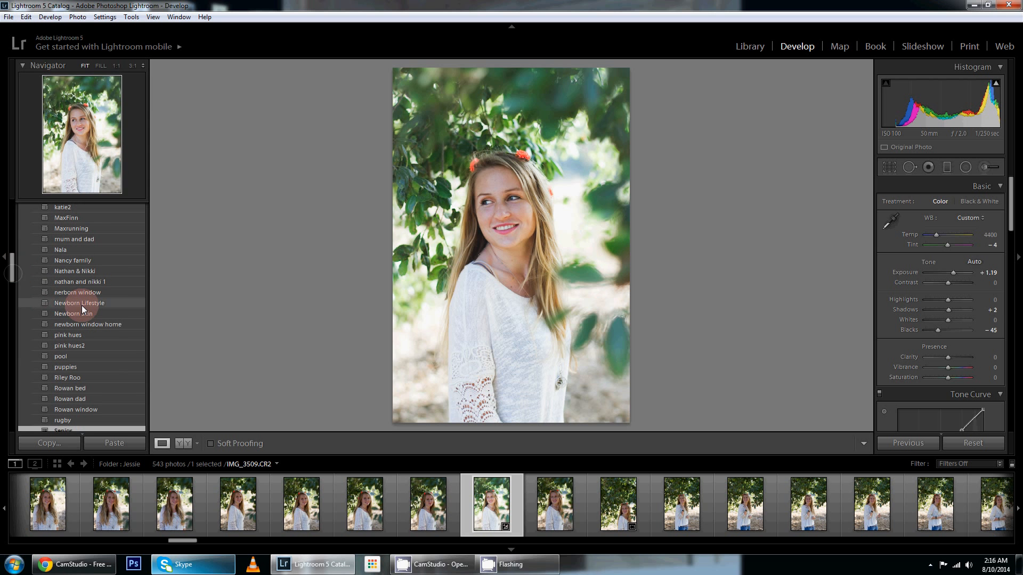
mouse_move(11, 276)
left_mouse_down()
mouse_move(13, 298)
mouse_move(10, 272)
left_mouse_up()
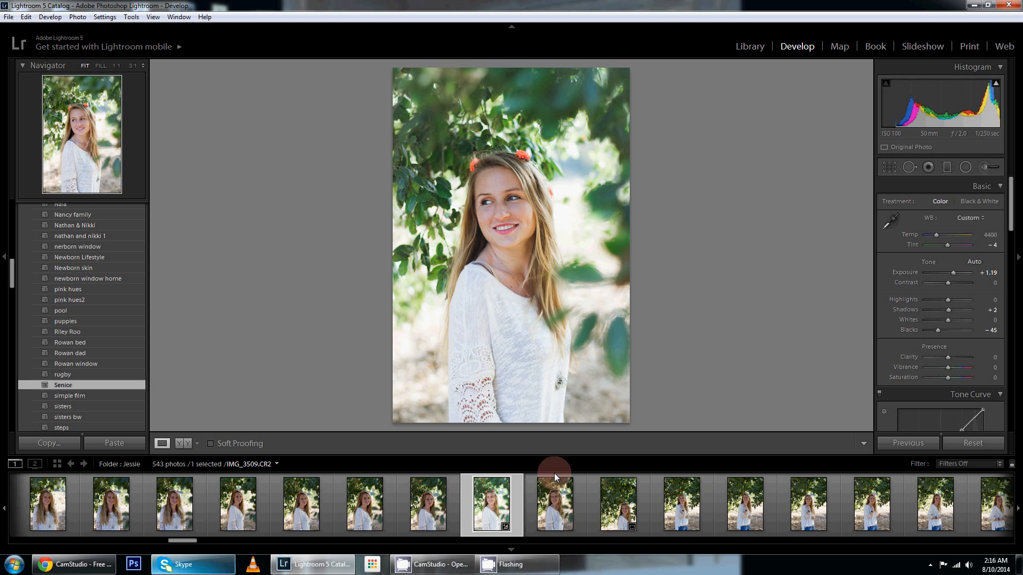
Apply the Senior preset to IMG_3511.CR2 and to the four consecutive unedited photos ending with IMG_3508.CR2.
left_click(554, 509)
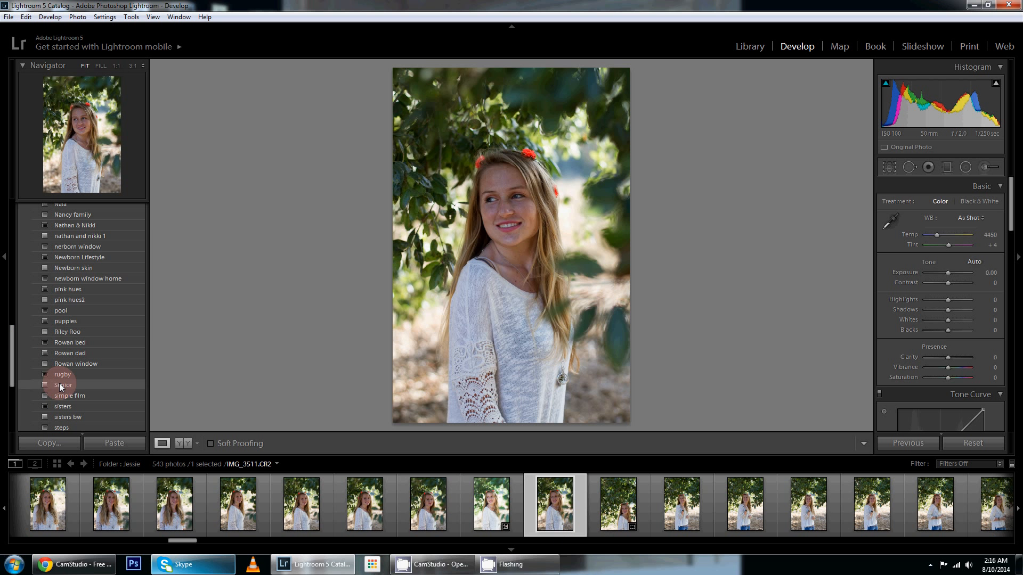
left_click(91, 382)
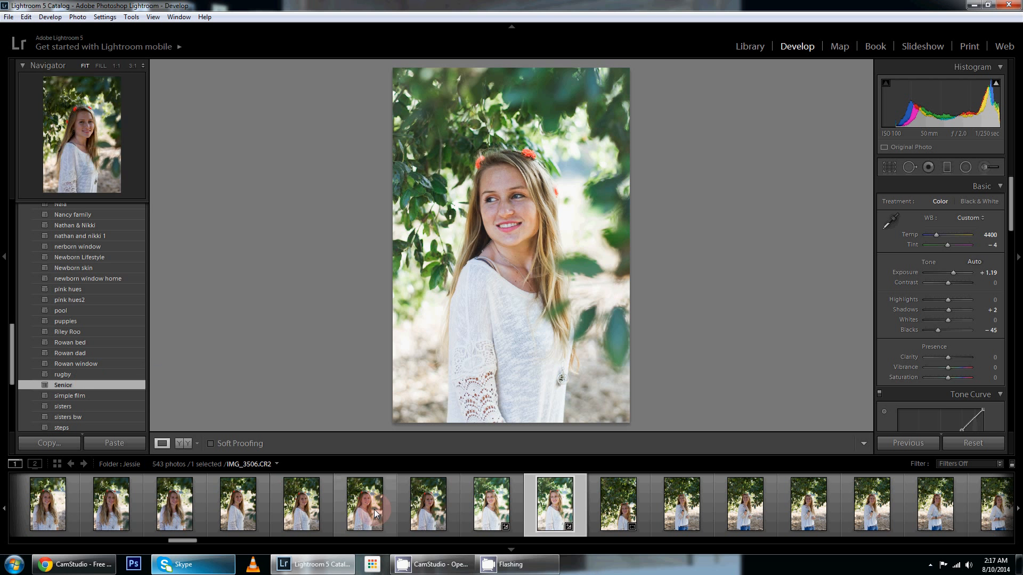
left_click(404, 509)
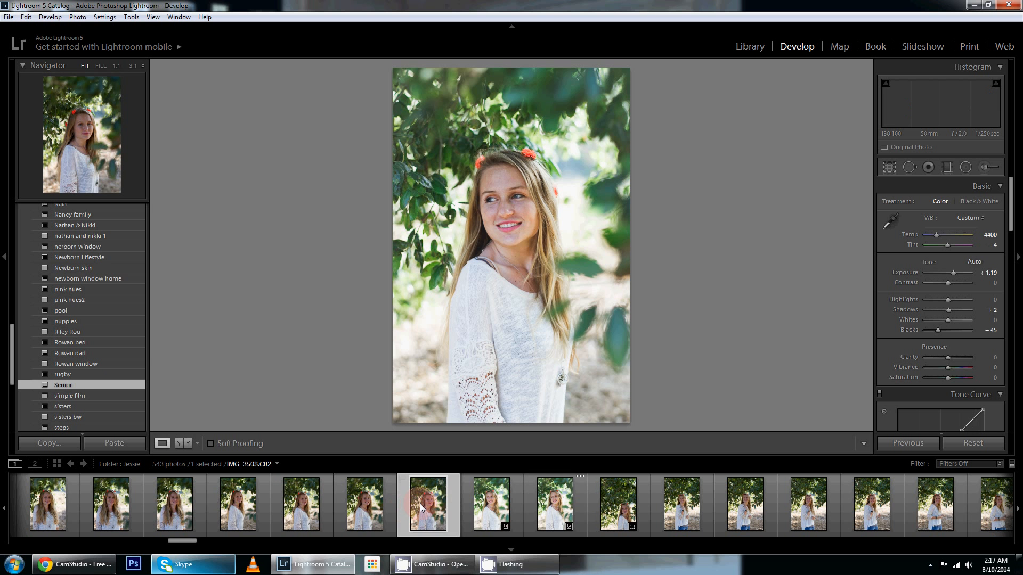
left_click(253, 502, "shift")
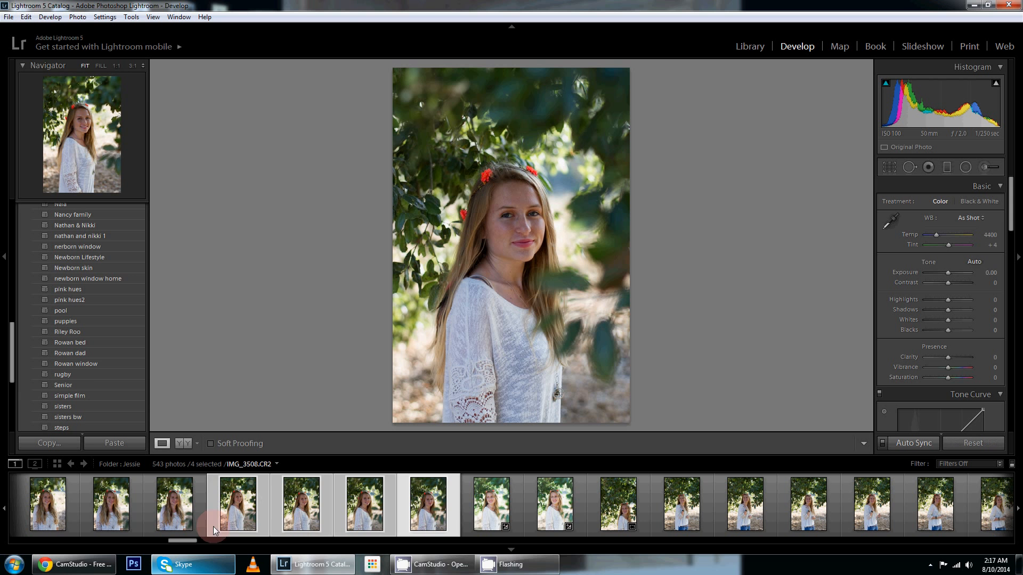
left_click(69, 384)
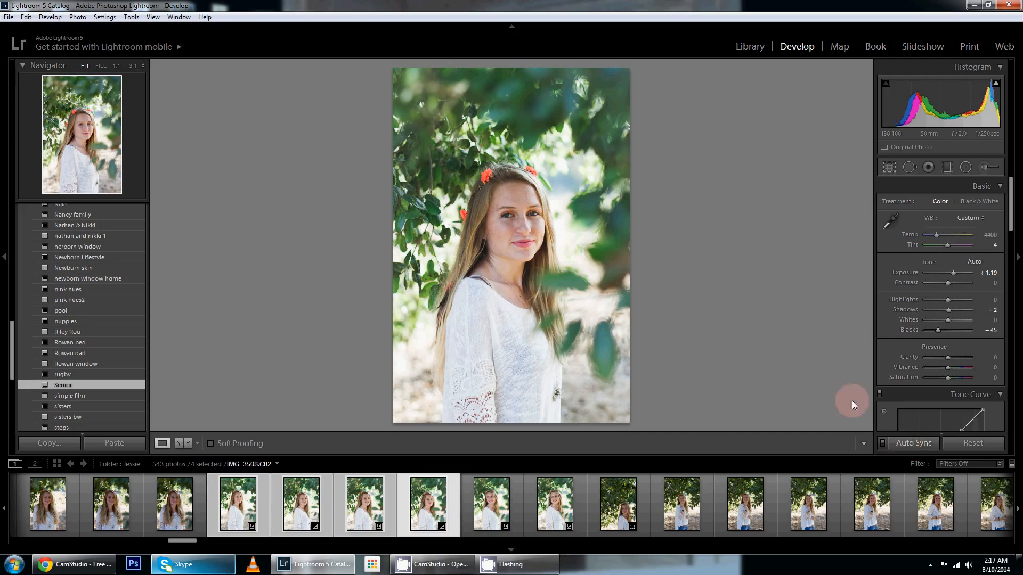
left_click(882, 443)
left_click(883, 443)
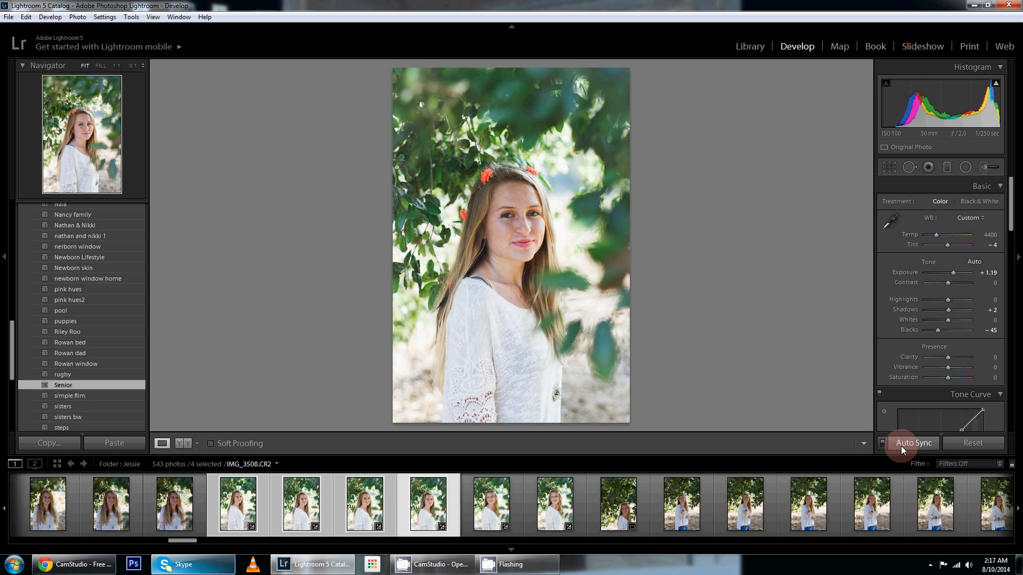
left_click(314, 513)
left_click(404, 508)
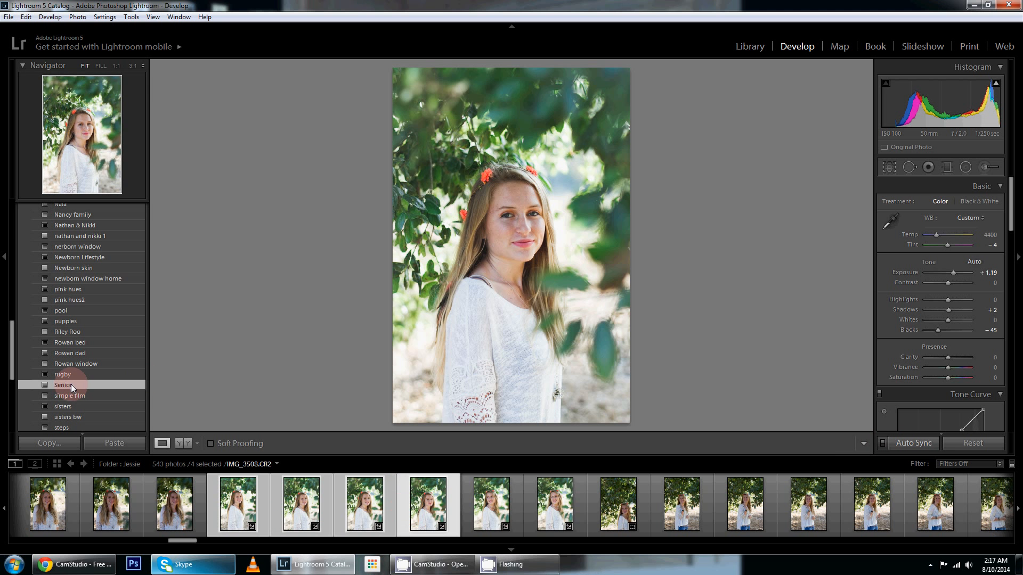
left_click(552, 525)
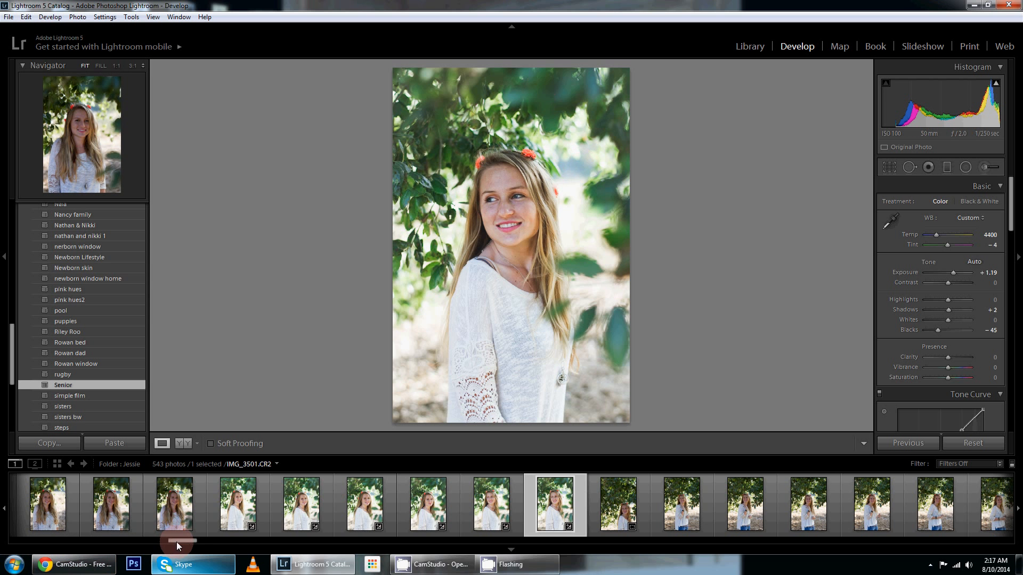
Apply the Senior preset to the tall-grass field photo IMG_3561.CR2.
left_click_drag(177, 541, 226, 540)
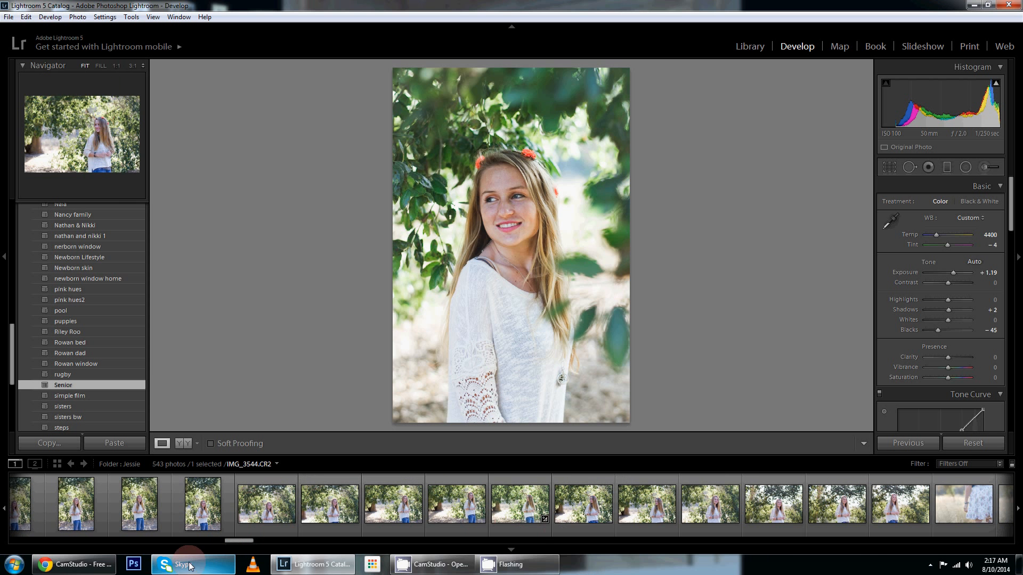
left_click_drag(233, 540, 279, 545)
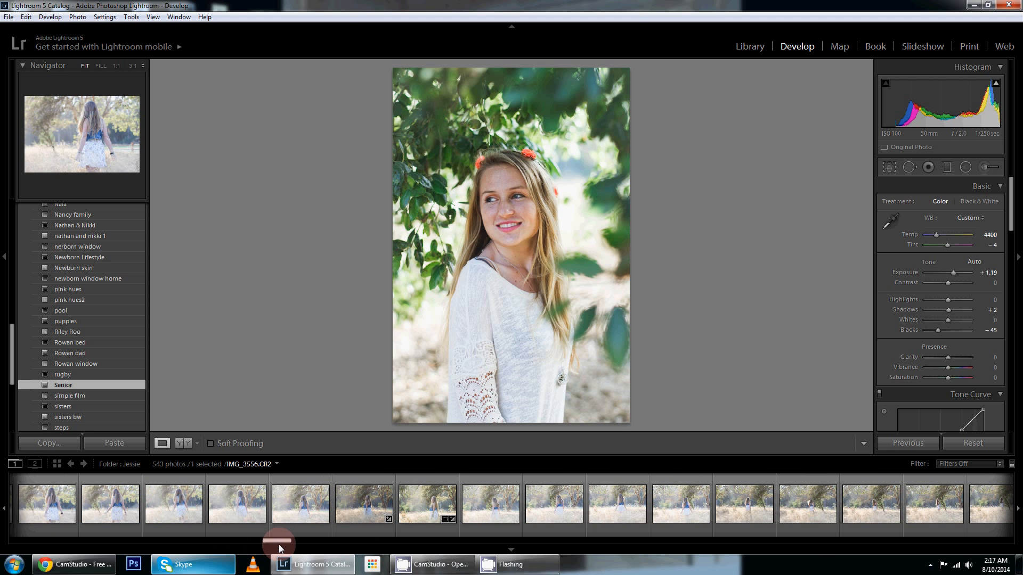
left_click(341, 516)
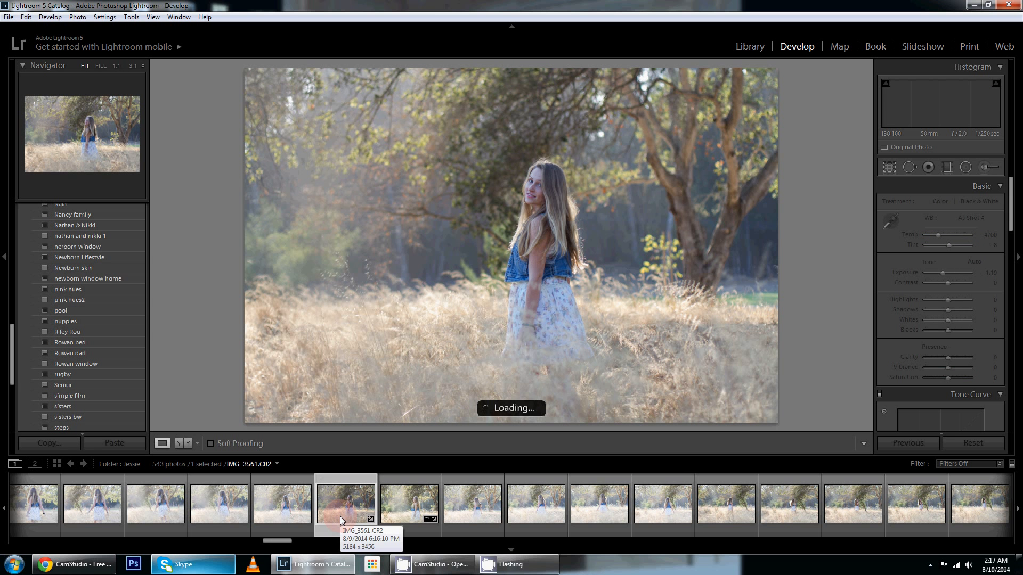
left_click(66, 385)
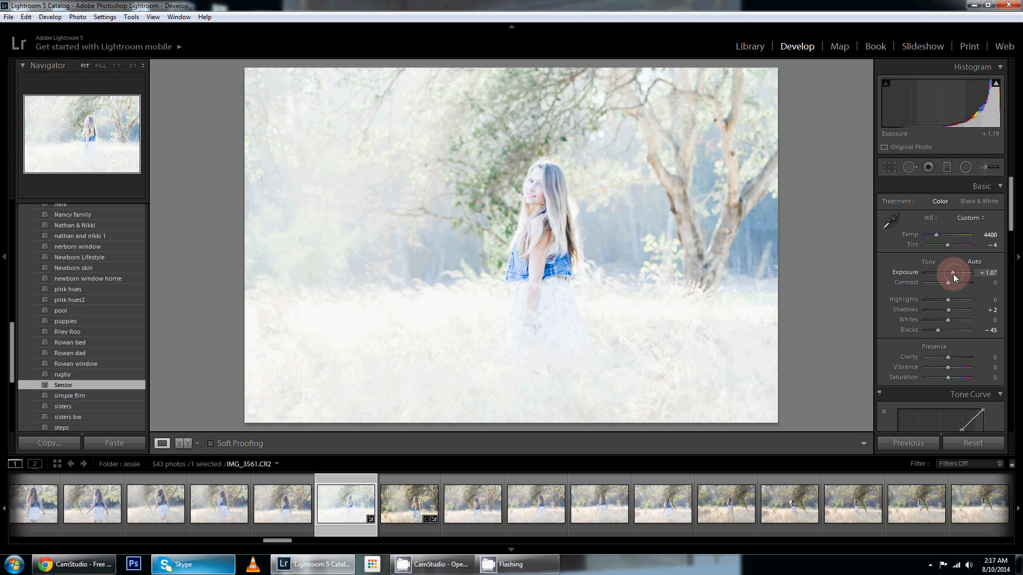
Lower the exposure of IMG_3561.CR2 to about −0.24 and warm its white balance temperature to 4619.
left_click_drag(953, 274, 944, 278)
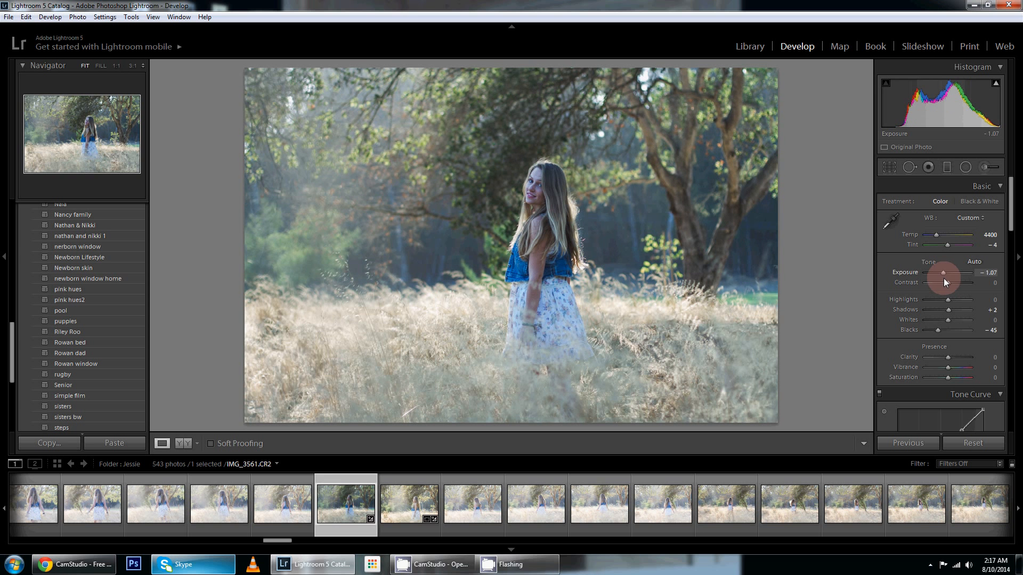
left_click_drag(936, 240, 936, 236)
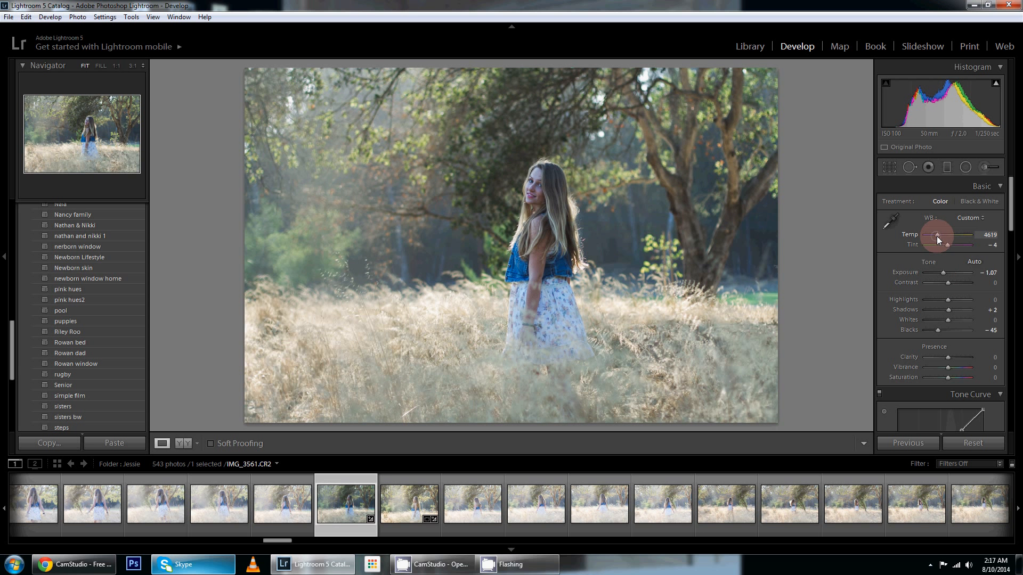
left_click_drag(940, 274, 946, 273)
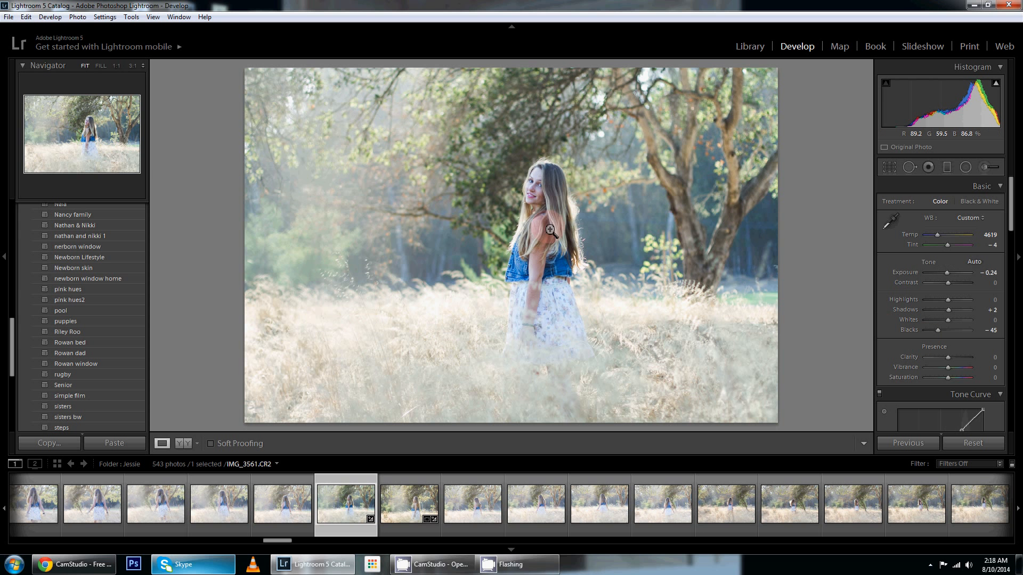
left_click_drag(951, 272, 944, 272)
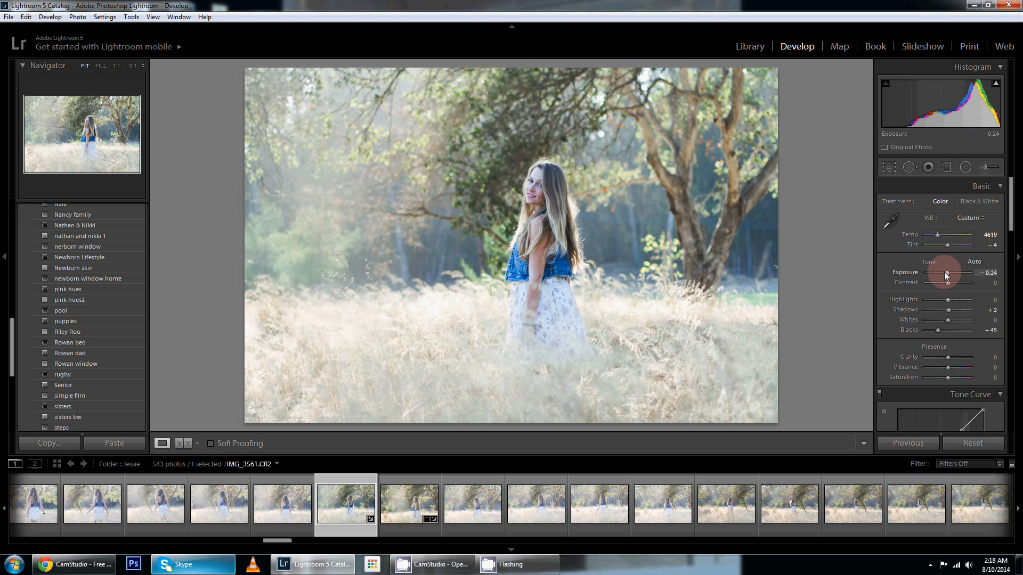
Save the develop settings of IMG_3562.CR2 as a new user preset named "senior - grass".
left_click(415, 507)
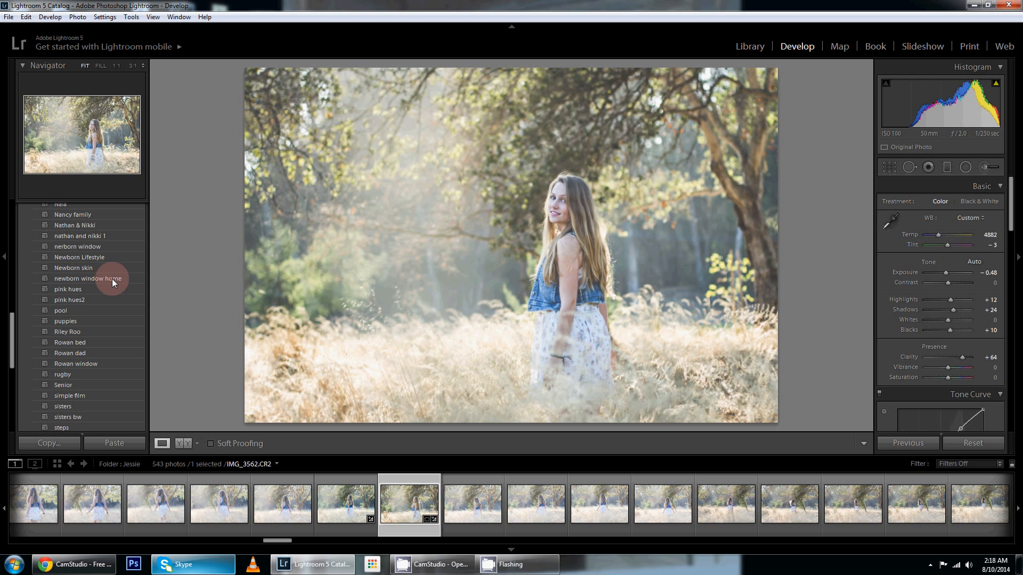
scroll(70, 296, "up", 5)
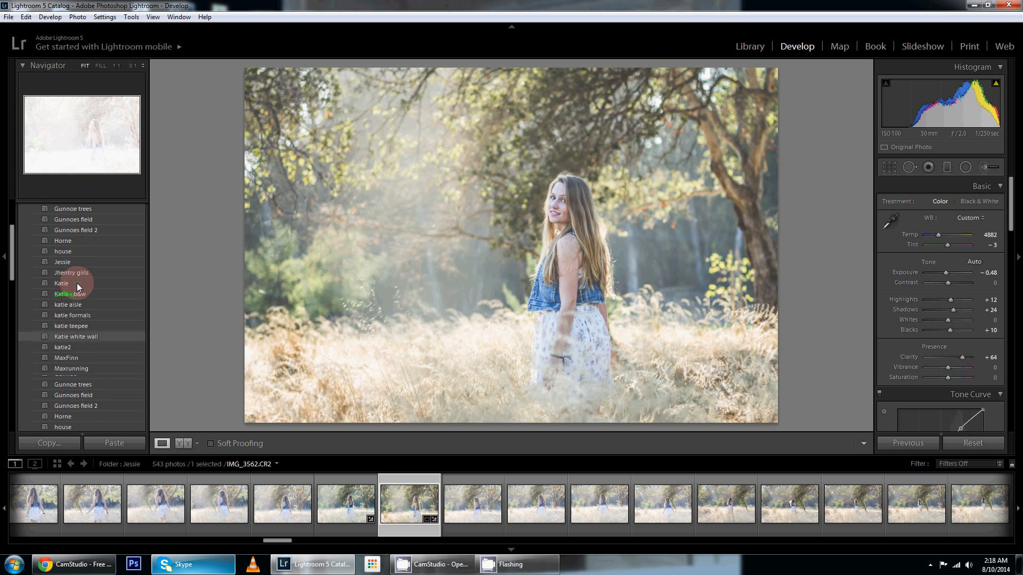
scroll(80, 277, "up", 10)
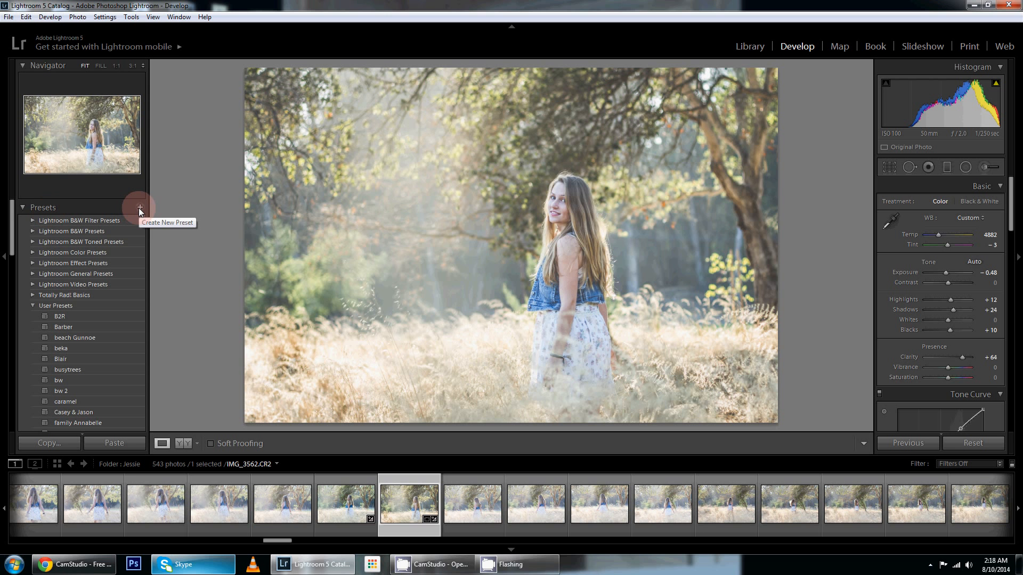
left_click(139, 208)
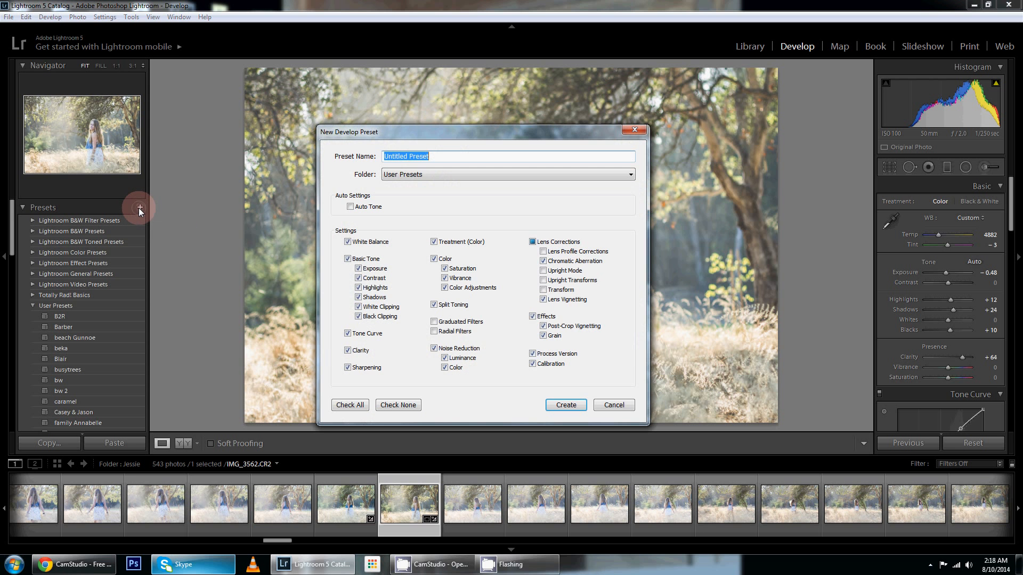
type("senior - grass")
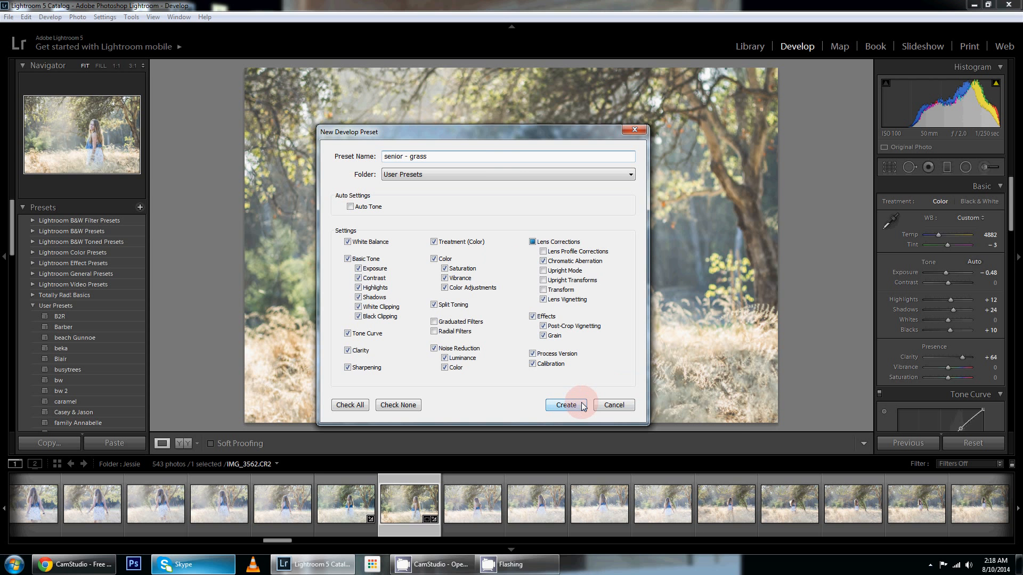
left_click(565, 405)
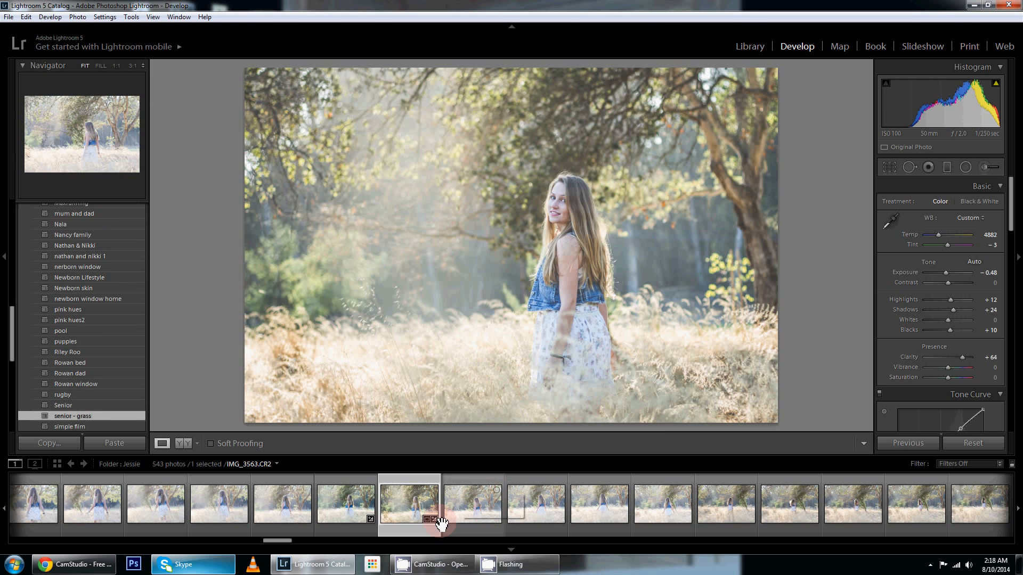
Apply the senior - grass preset to the six consecutive field photos starting with IMG_3563.CR2.
left_click(458, 516)
left_click(791, 506, "shift")
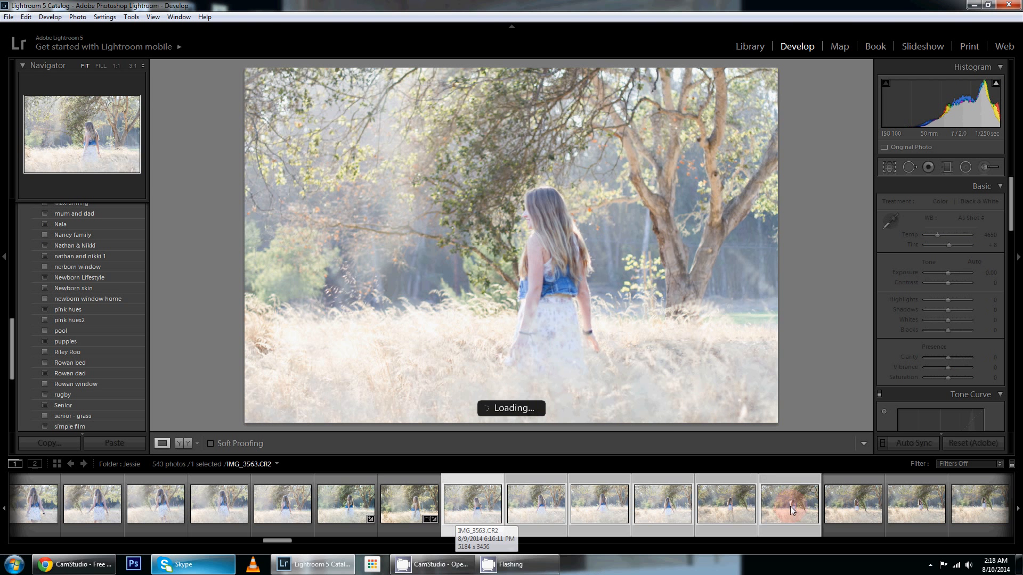
left_click(76, 414)
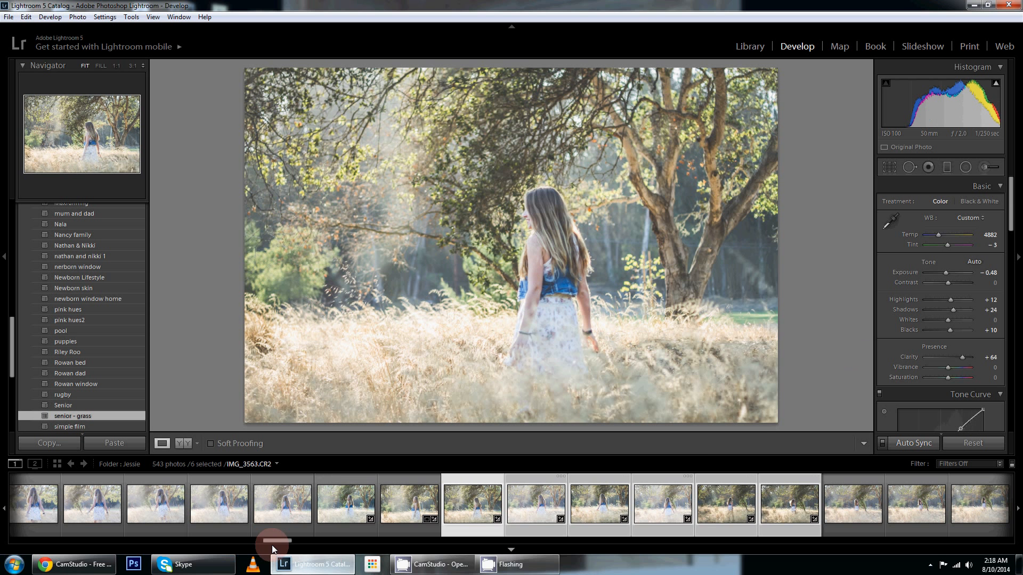
Examine the edited field photo IMG_3562.CR2 and the portraits edited with the Senior preset, ending with IMG_3509.CR2.
mouse_move(270, 541)
left_mouse_down()
mouse_move(287, 545)
mouse_move(249, 542)
mouse_move(267, 538)
left_mouse_up()
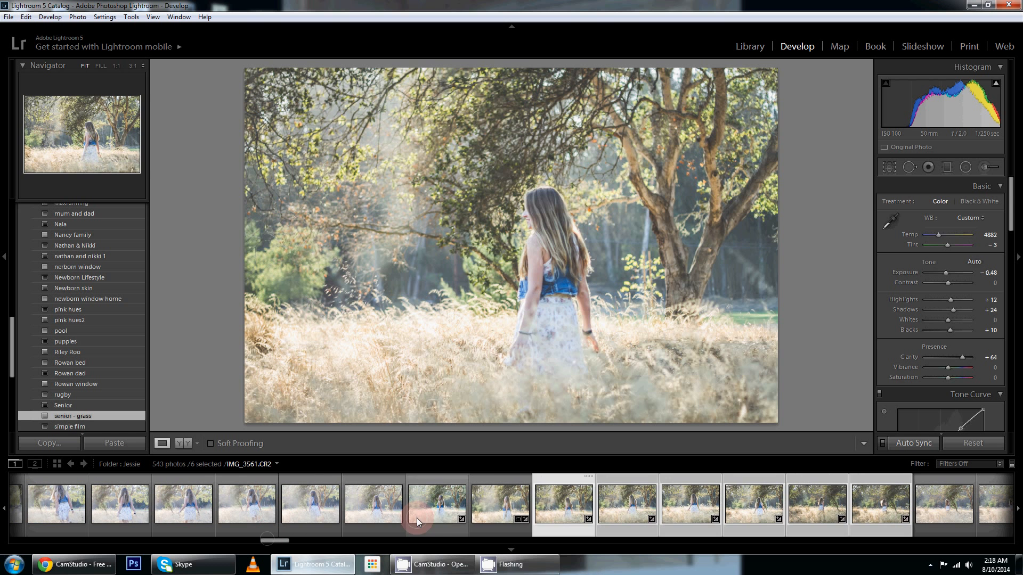
left_click(459, 516)
left_click(478, 512)
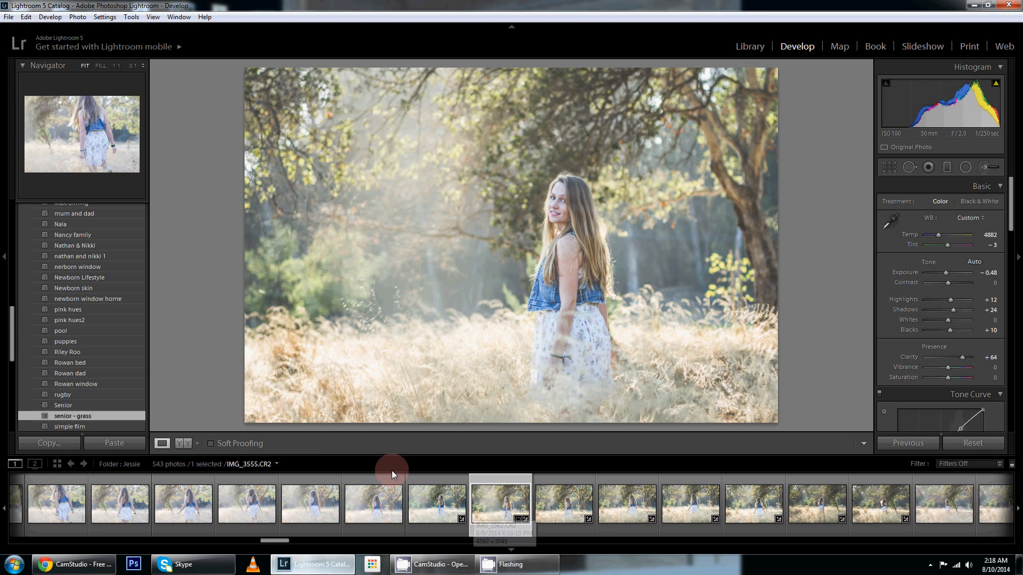
left_click_drag(268, 539, 190, 539)
left_click(121, 503)
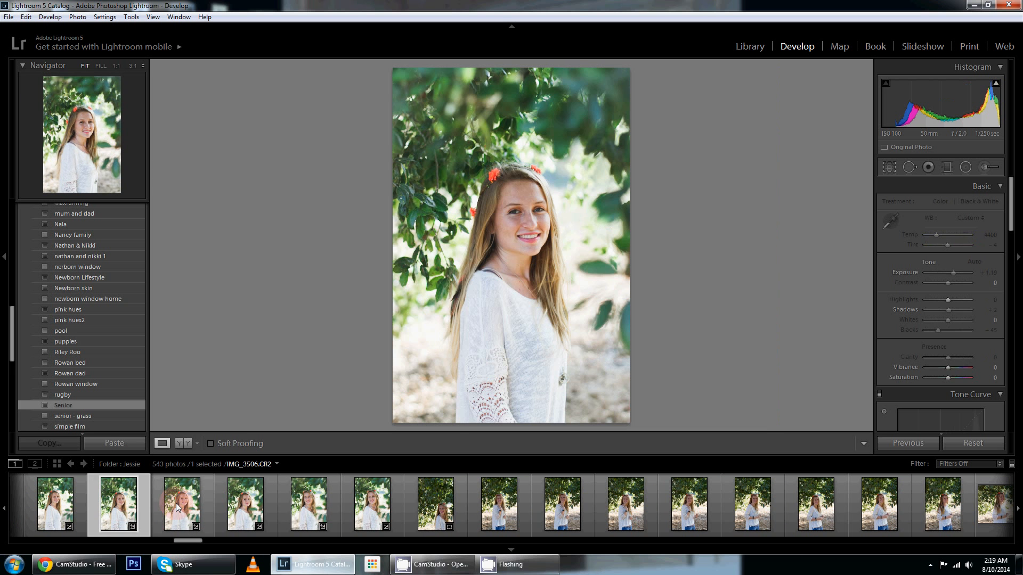
left_click(176, 503)
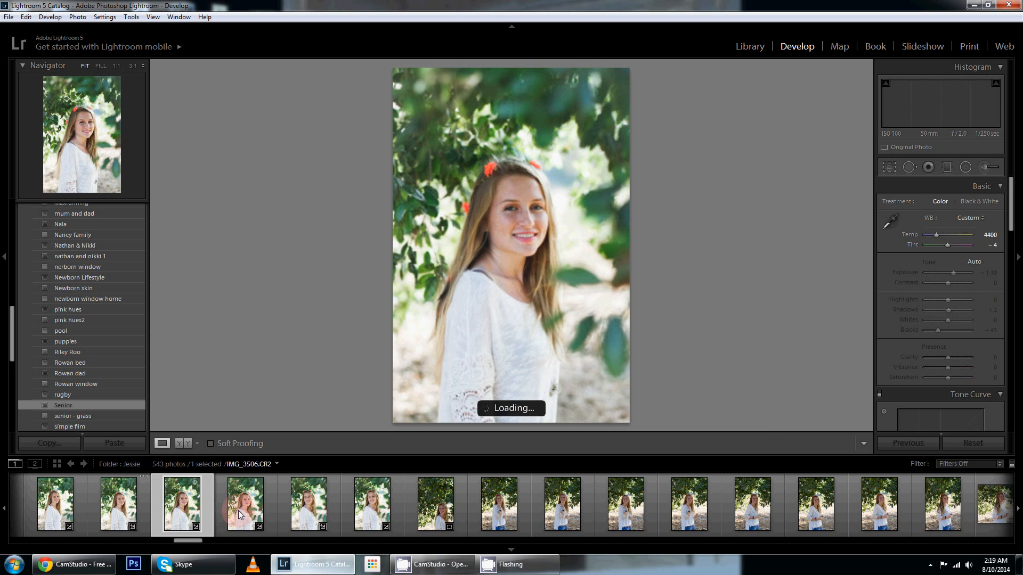
left_click(235, 510)
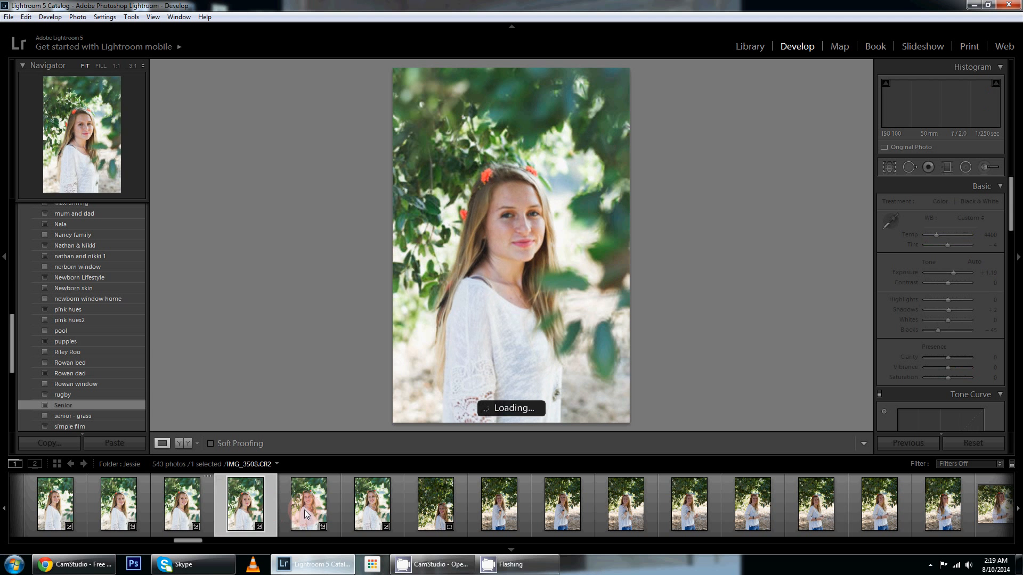
left_click(304, 510)
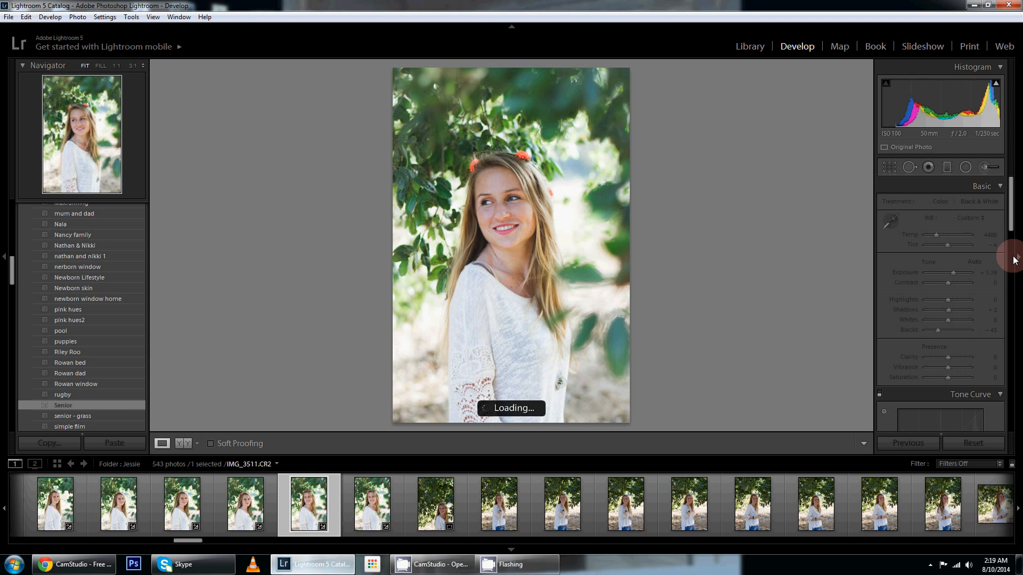
Inspect the Adjustment Brush edit pins on IMG_3509.CR2 and close the brush without painting.
left_click(980, 174)
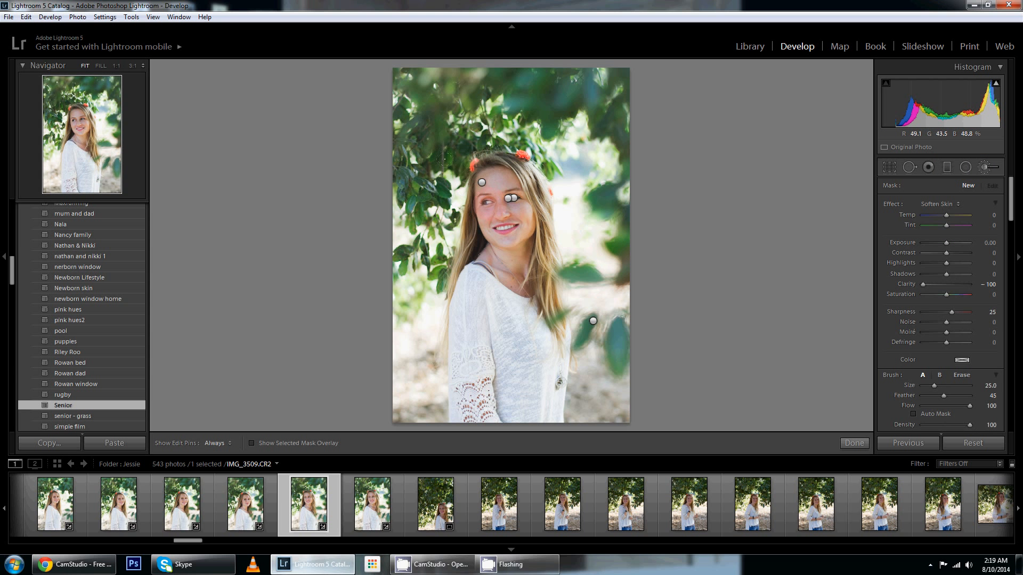
left_click(559, 380)
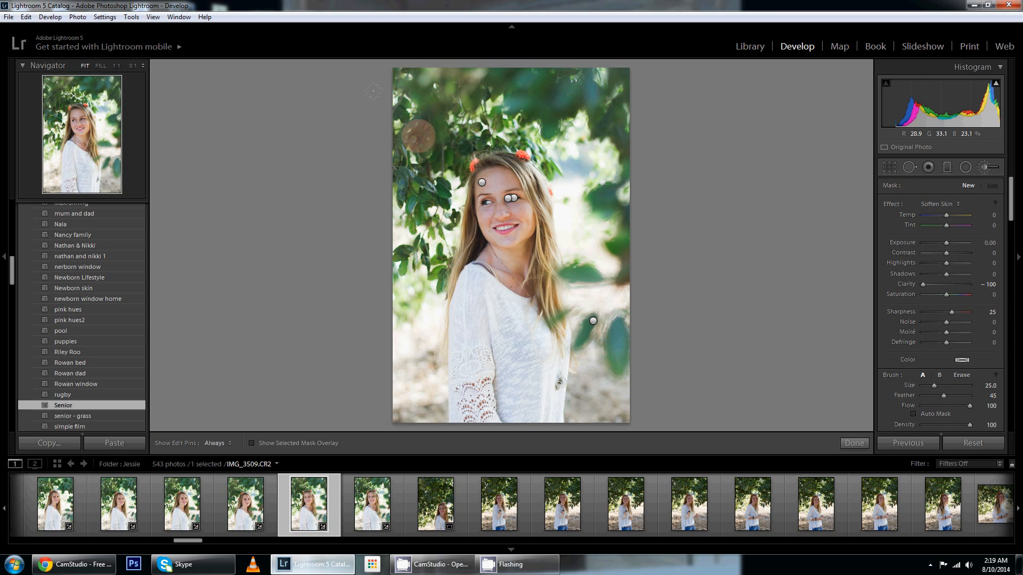
left_click(863, 448)
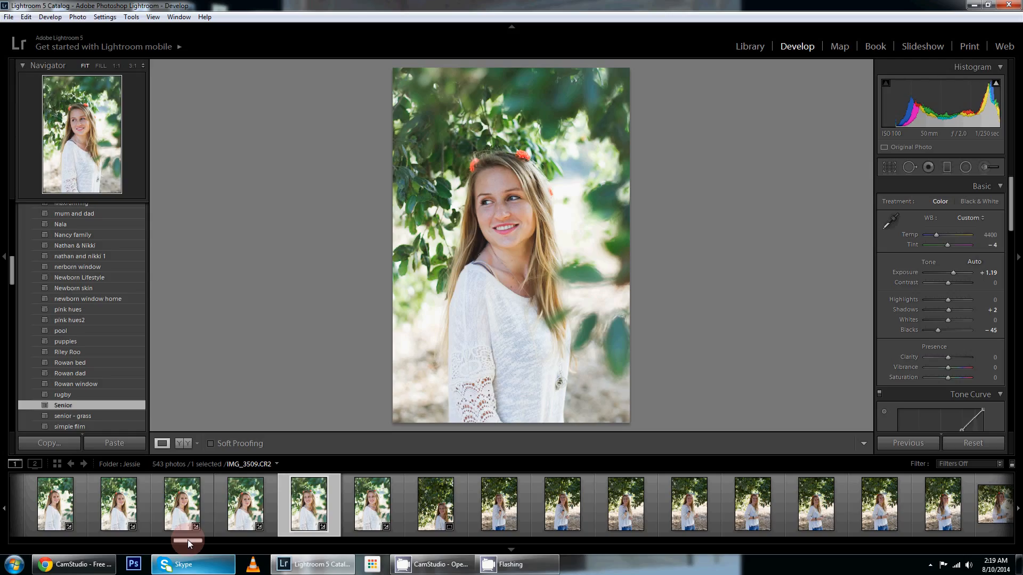
Switch to the Print module and examine the user templates and the Custom Package collage's cell and page settings.
left_click(970, 47)
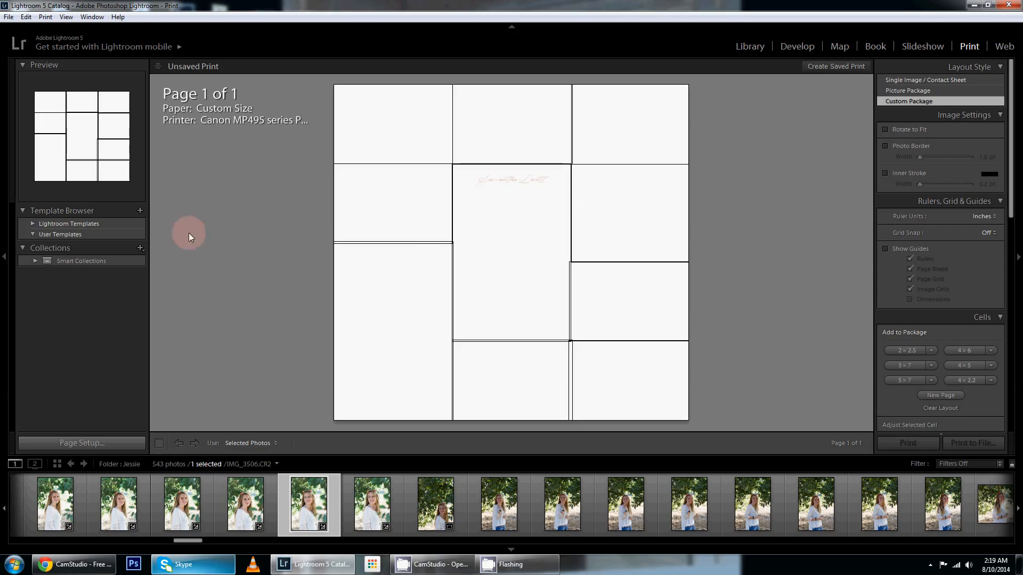
left_click(32, 235)
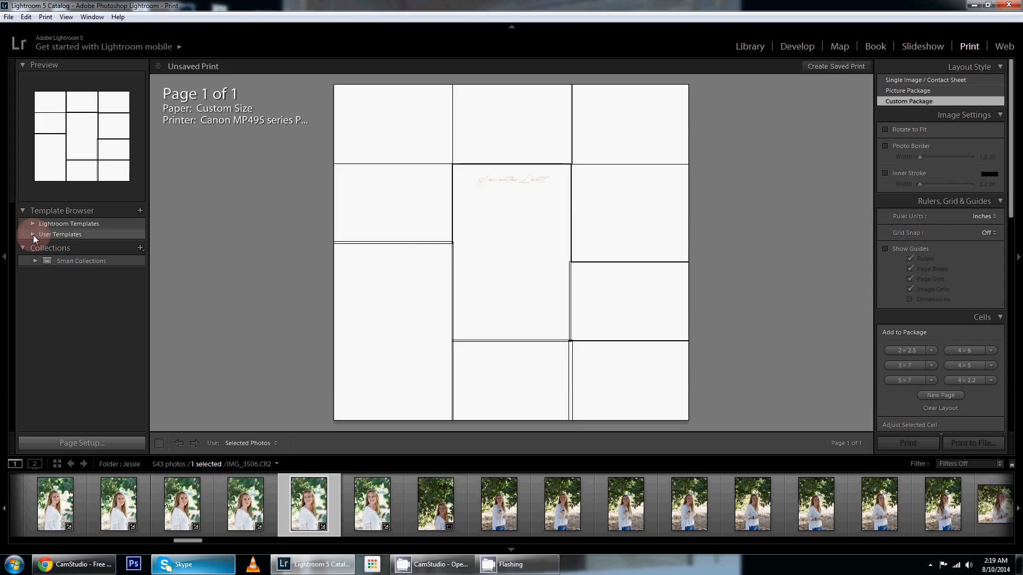
left_click(32, 234)
left_click(32, 235)
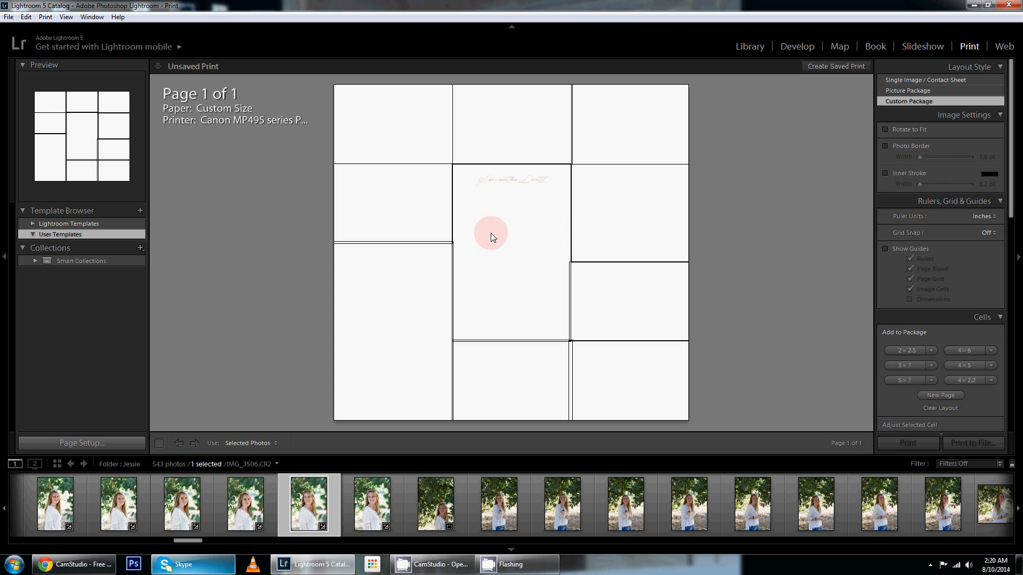
left_click(301, 516)
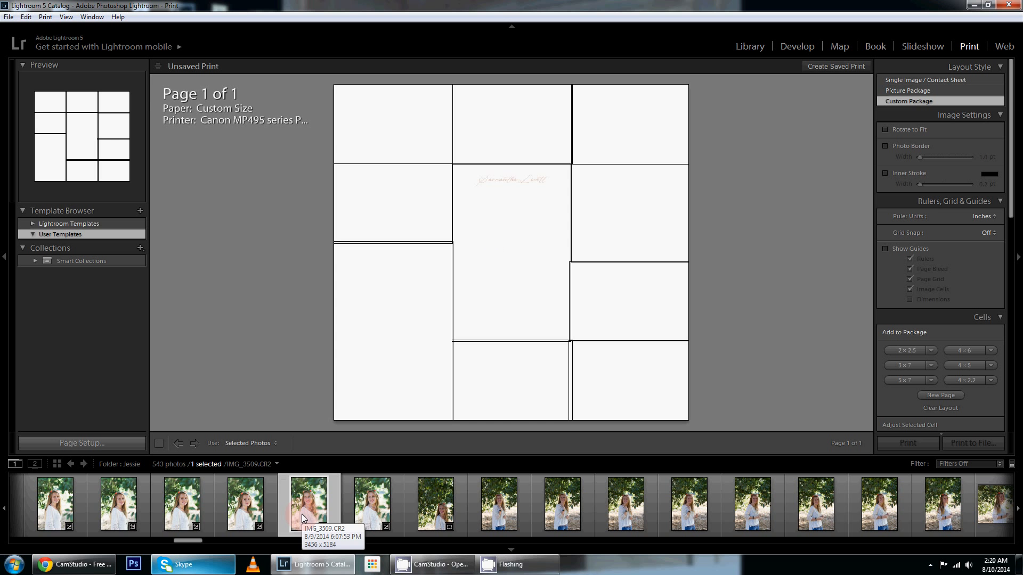
left_click_drag(195, 540, 191, 540)
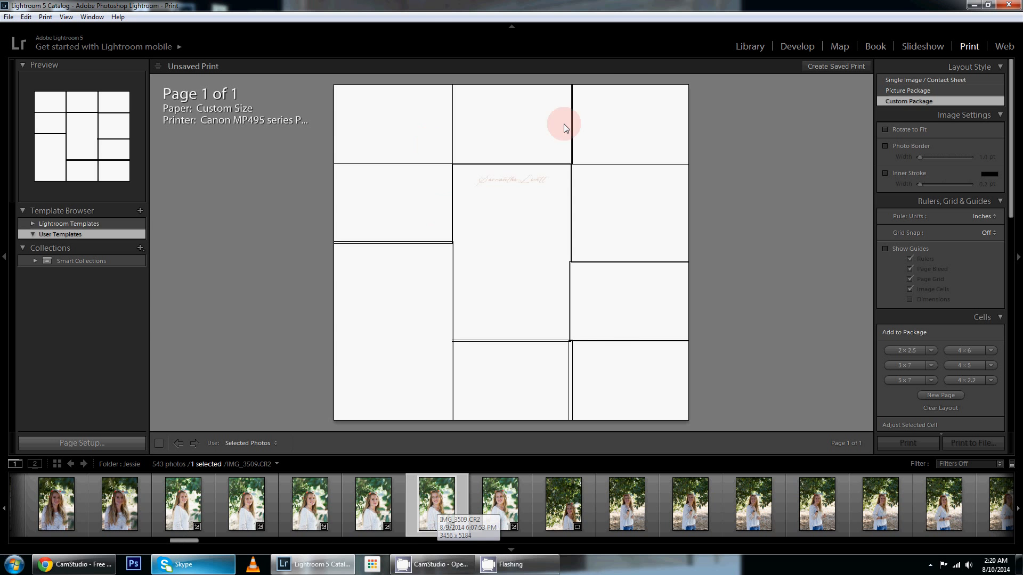
scroll(986, 258, "down", 10)
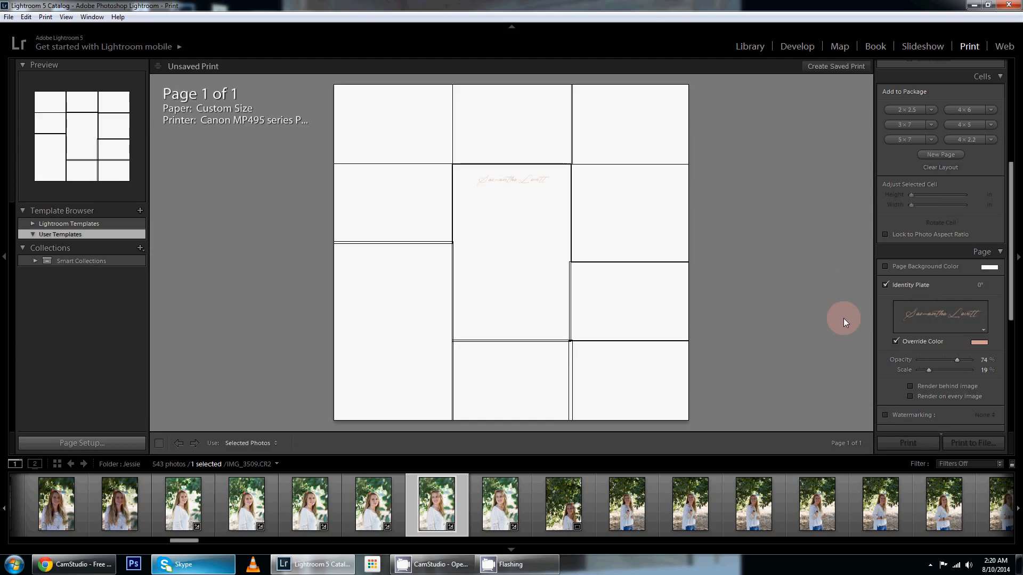
scroll(929, 199, "up", 5)
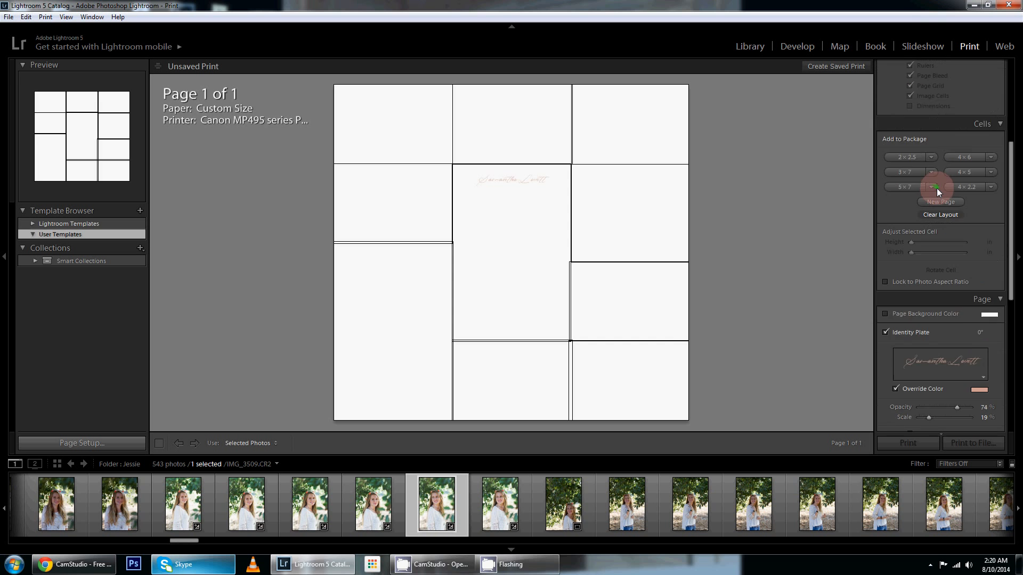
Examine the page and print job settings, including the print output choices, file resolution, JPEG quality and custom file dimensions.
scroll(905, 383, "down", 5)
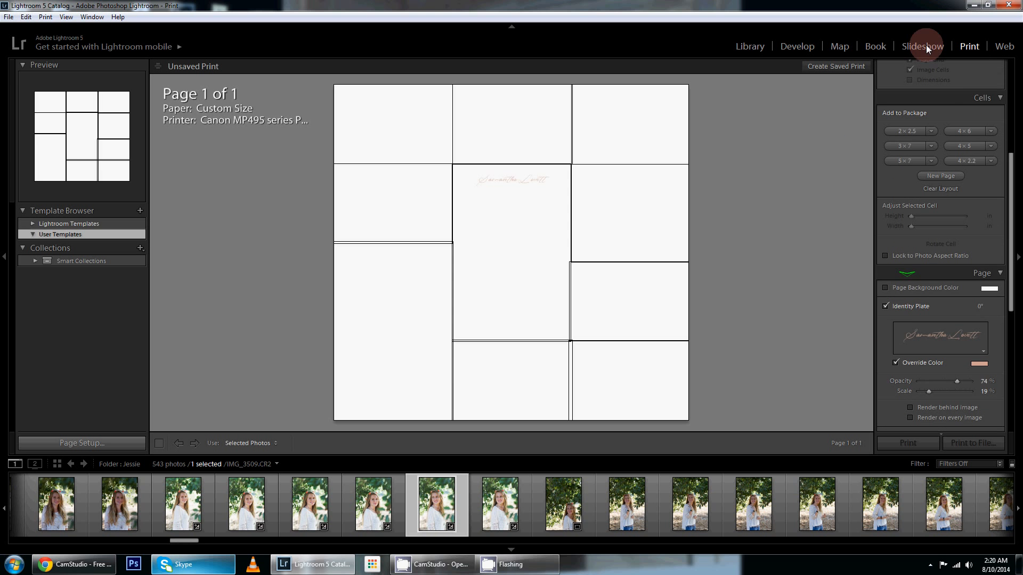
scroll(986, 223, "down", 8)
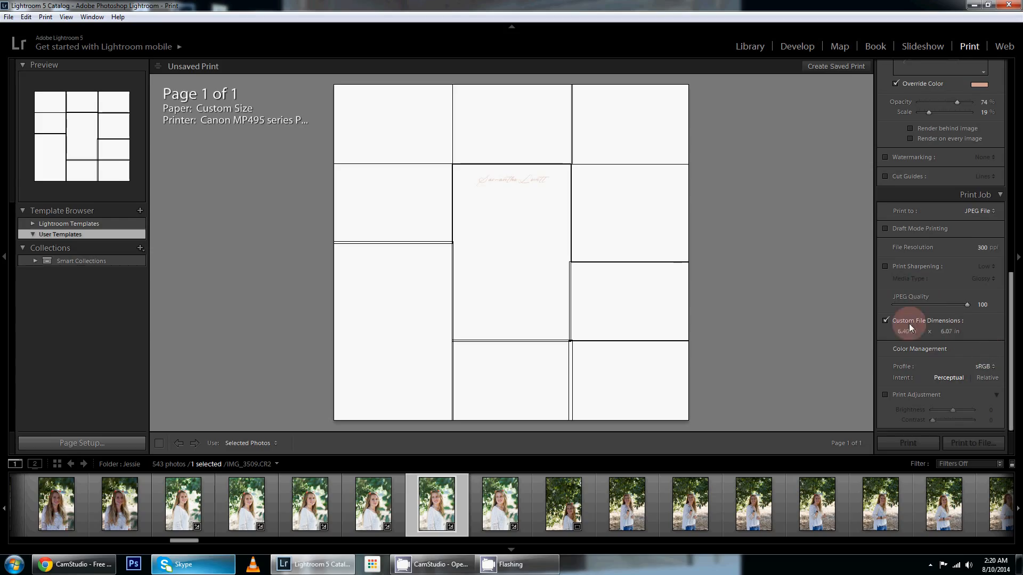
left_click(970, 212)
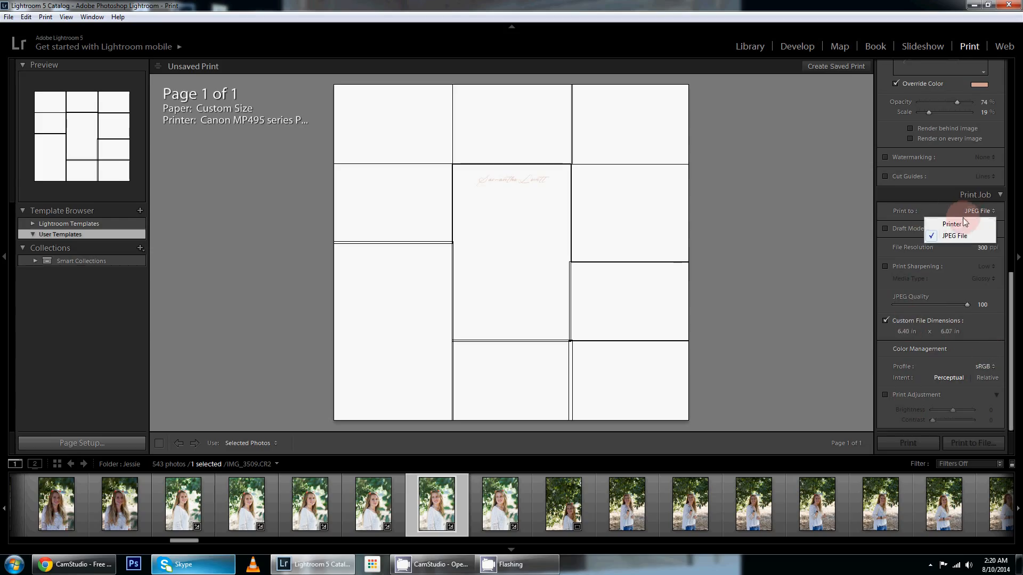
left_click(817, 198)
scroll(945, 224, "up", 2)
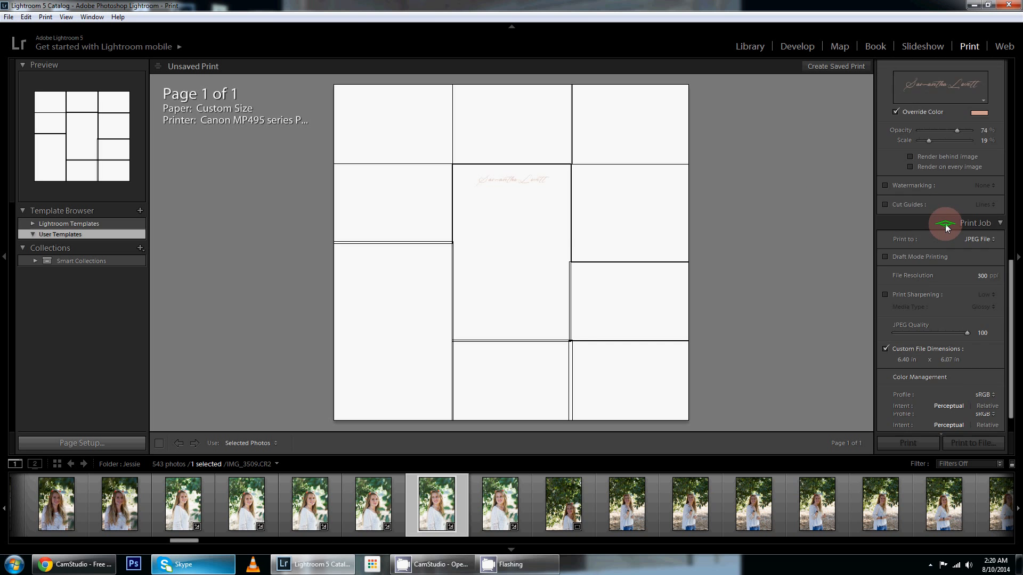
scroll(946, 228, "down", 2)
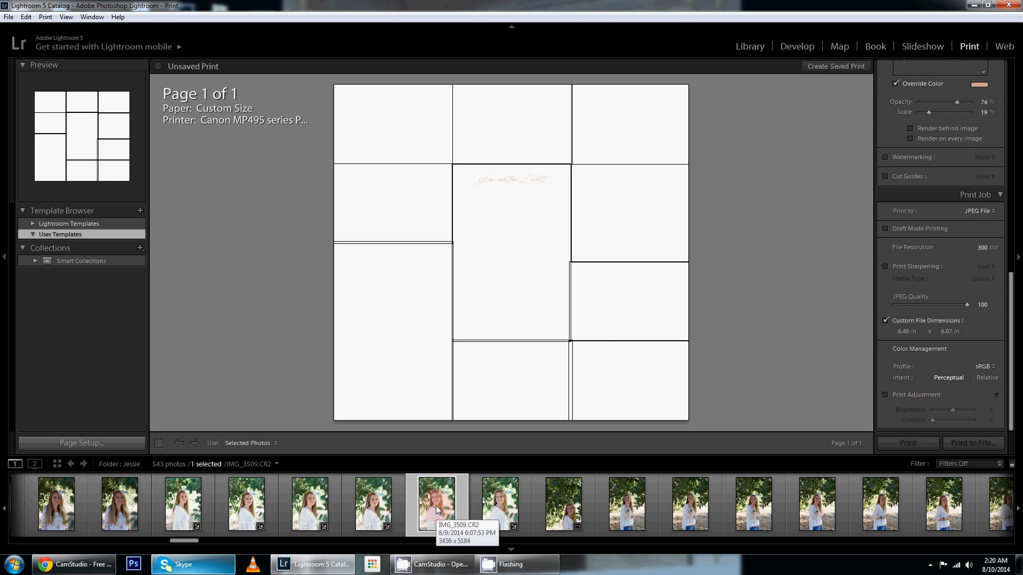
Place one edited orchard portrait in the tall center cell of the collage and the following portrait in the large lower-left cell.
scroll(435, 506, "up", 2)
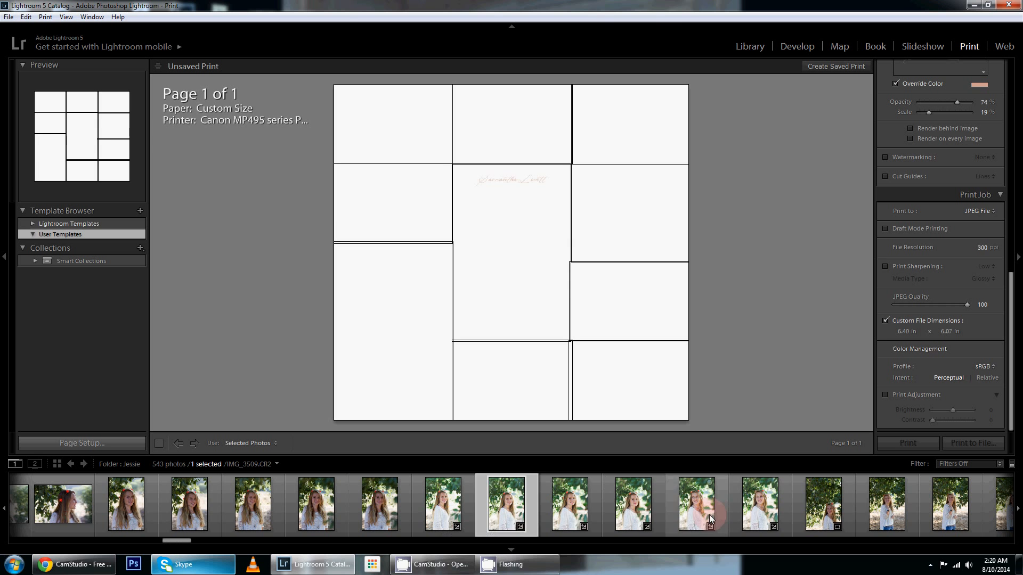
left_click_drag(708, 514, 548, 300)
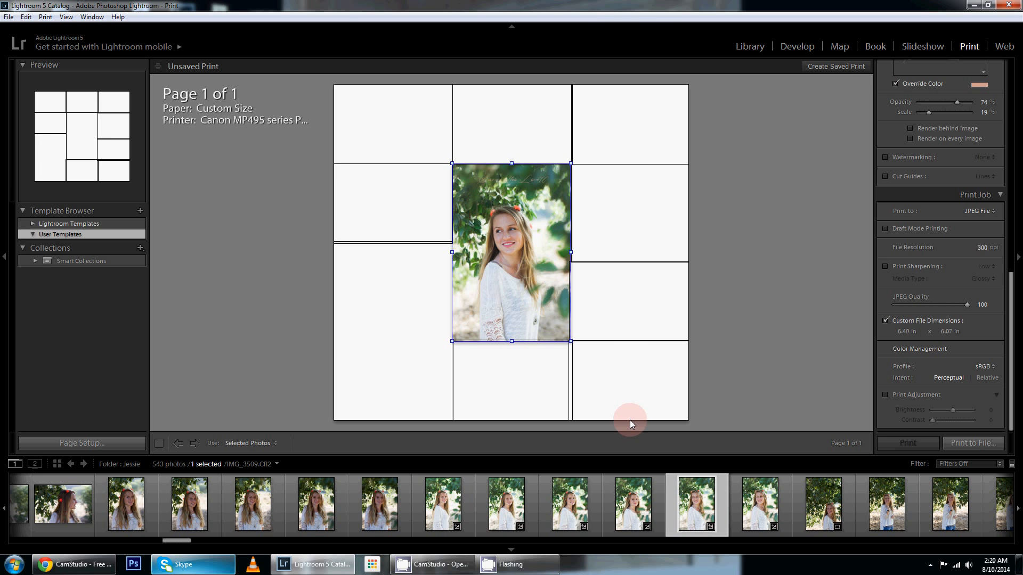
left_click_drag(749, 509, 419, 306)
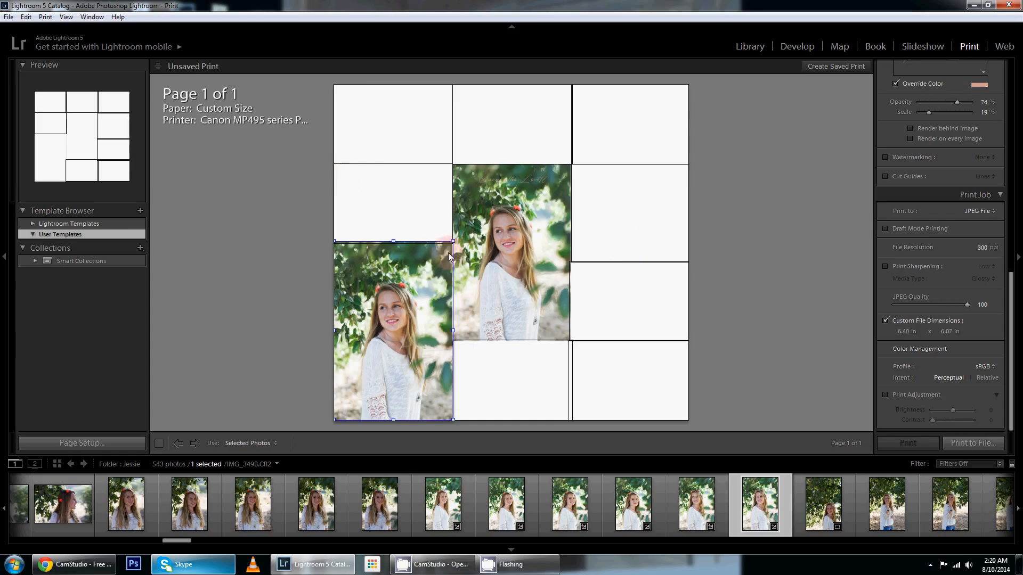
Save the current layout as a new template named collage in the User Templates folder.
left_click(143, 211)
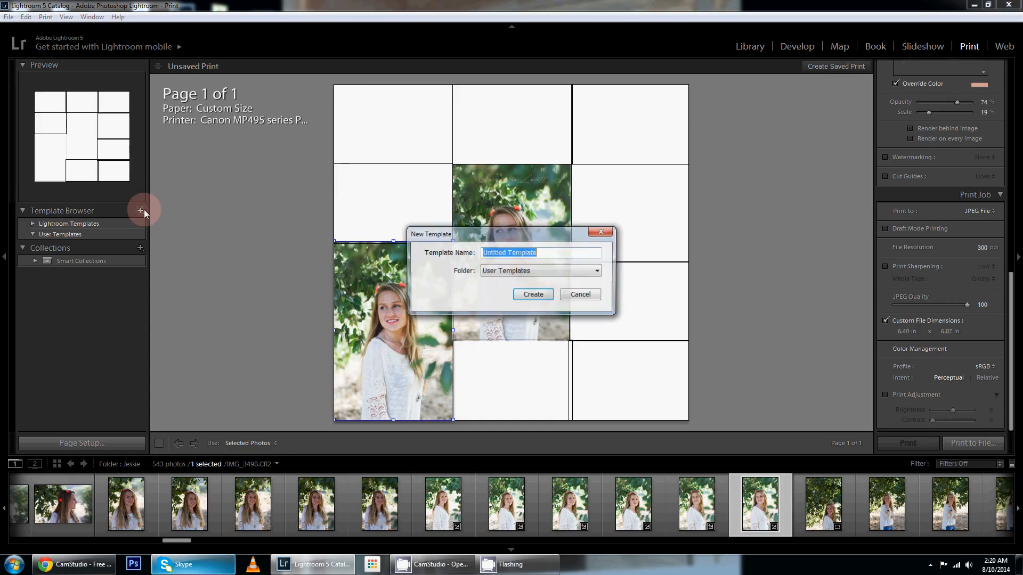
type("collage")
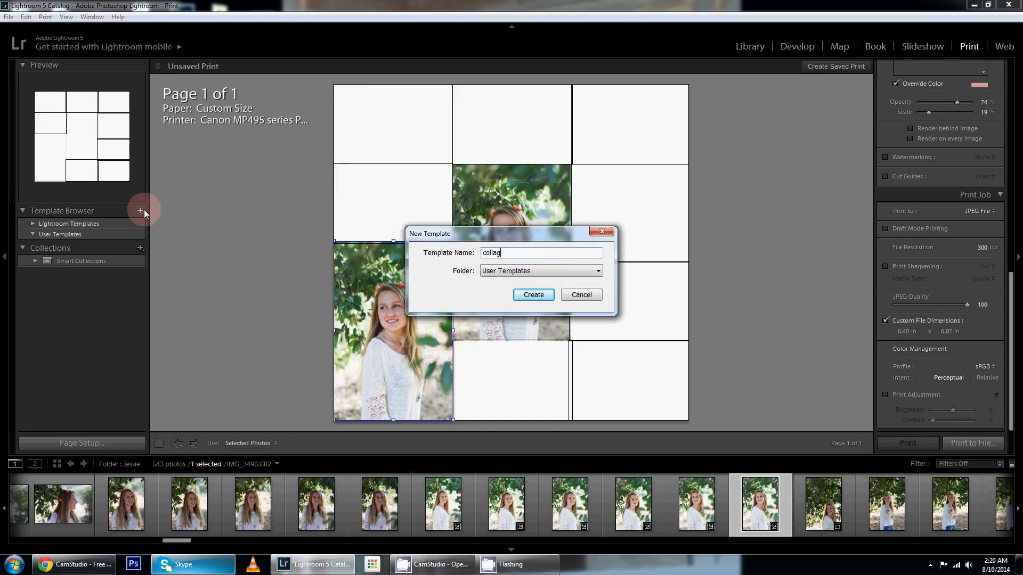
left_click(531, 296)
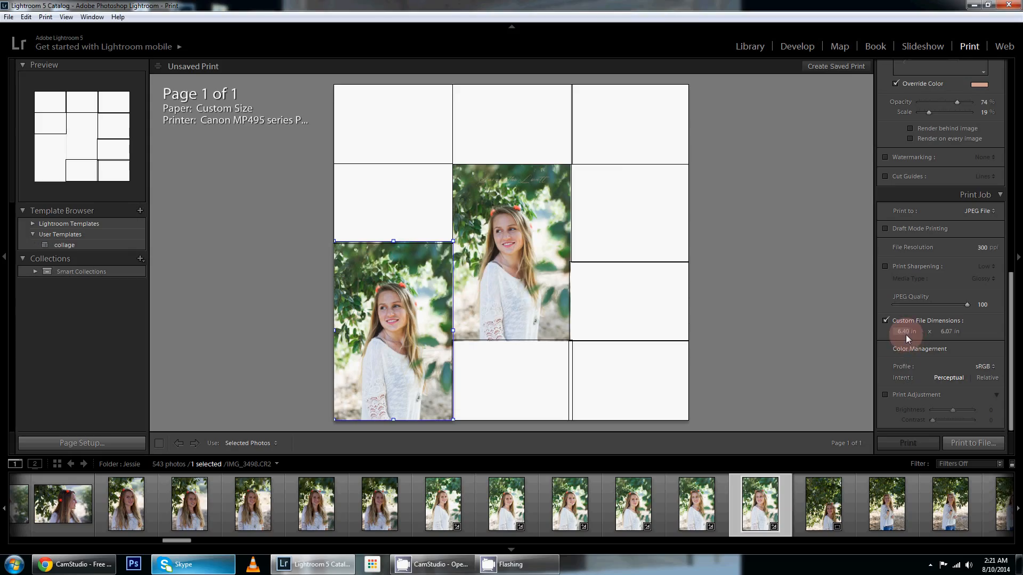
Set the custom file dimensions to 4.00 in wide by 6.00 in high.
type("6")
left_click(799, 330)
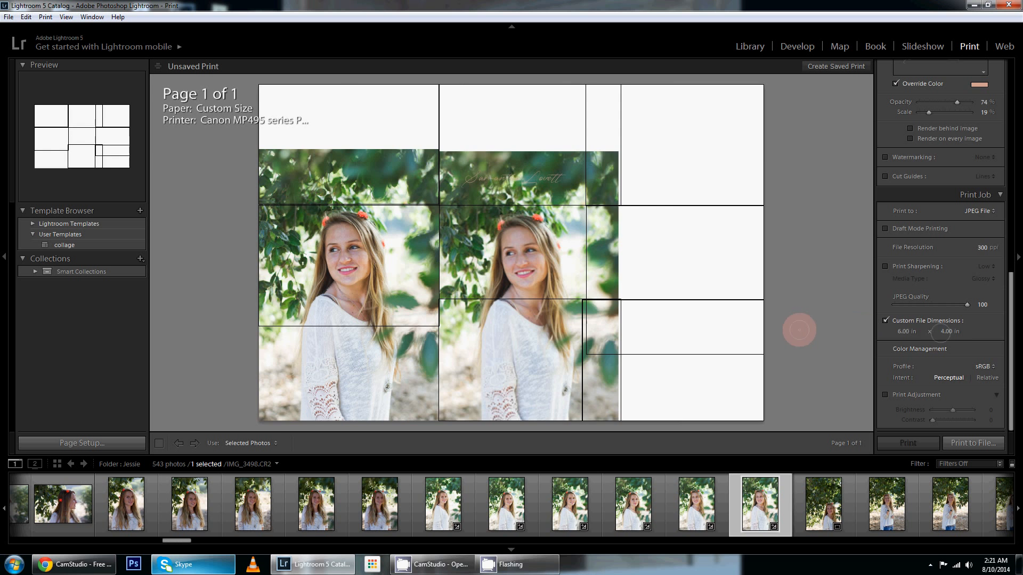
left_click(908, 333)
type("4")
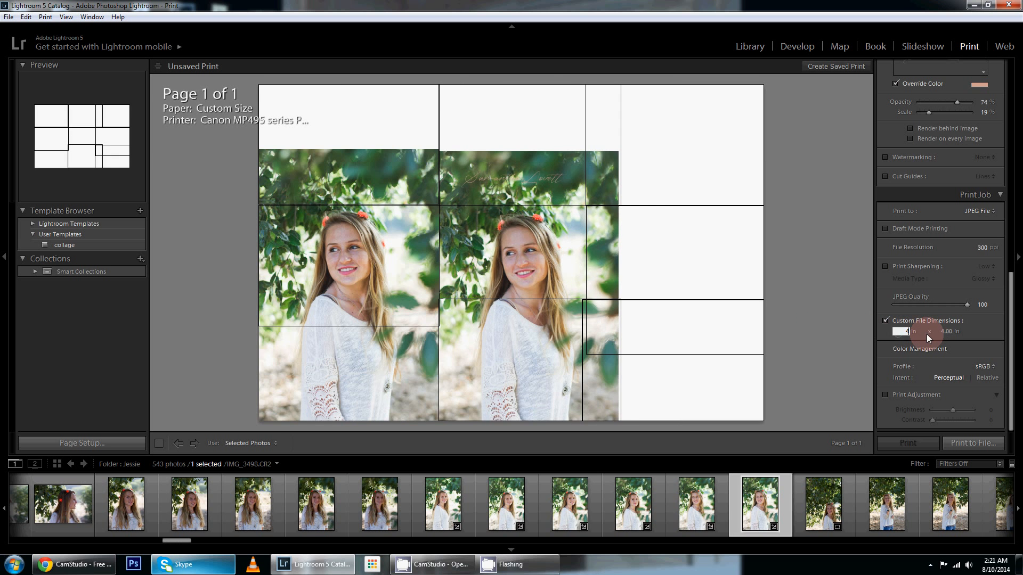
key("Tab")
type("6")
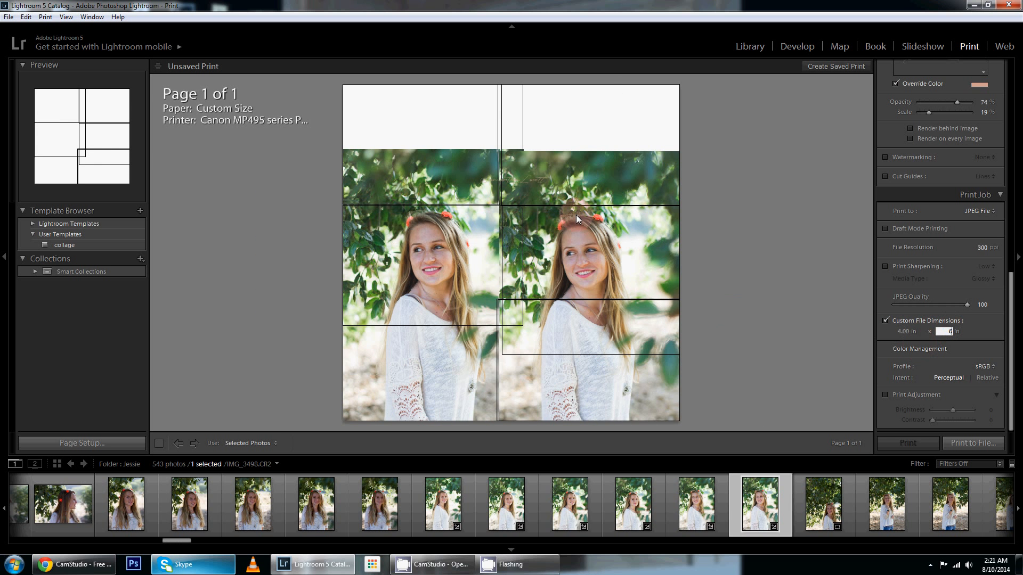
key("Return")
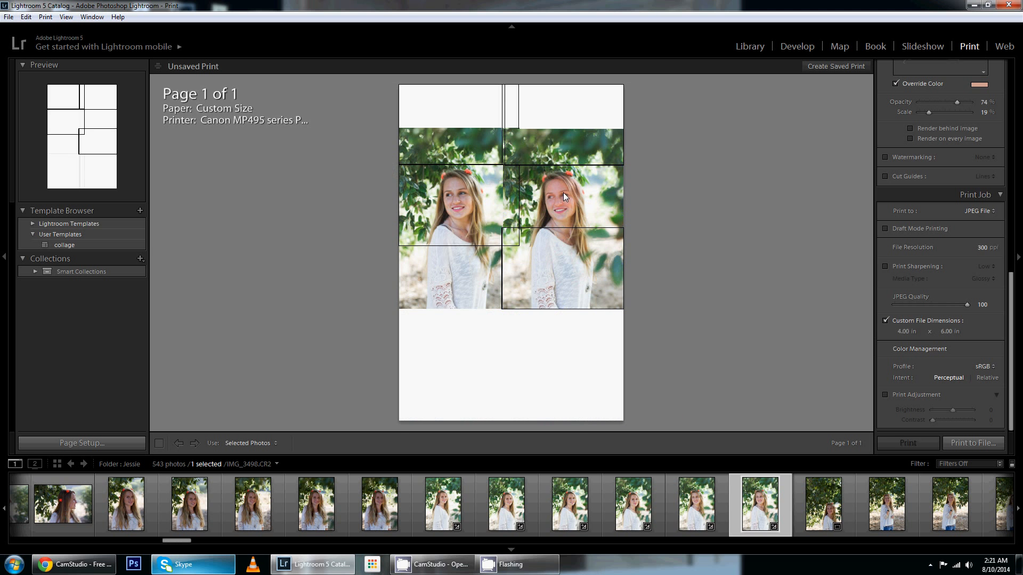
Delete the empty overlapping cells and the left portrait's cell, keeping only the right portrait on the page.
left_click(554, 158)
key("Delete")
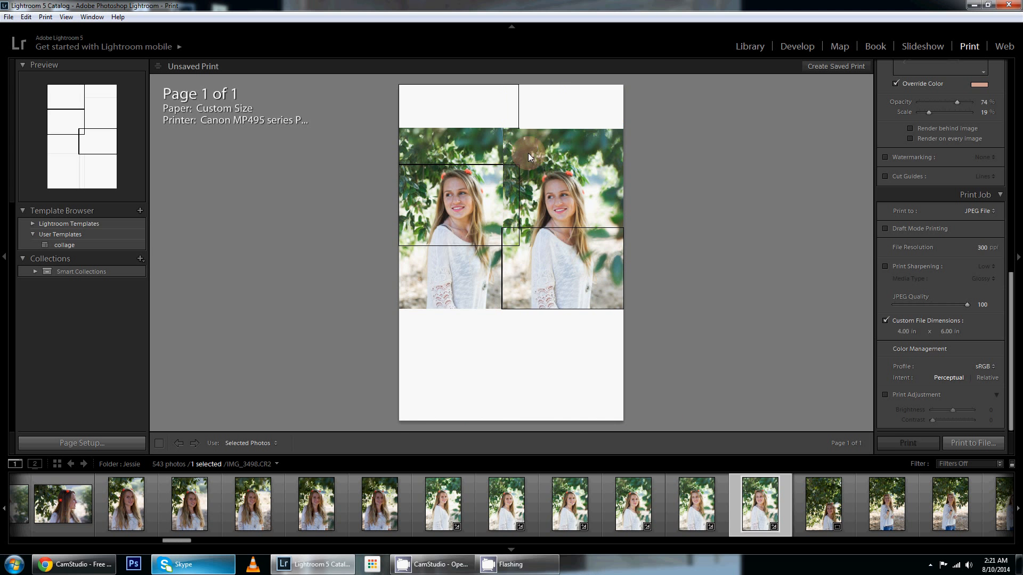
key("Delete")
left_click(512, 263)
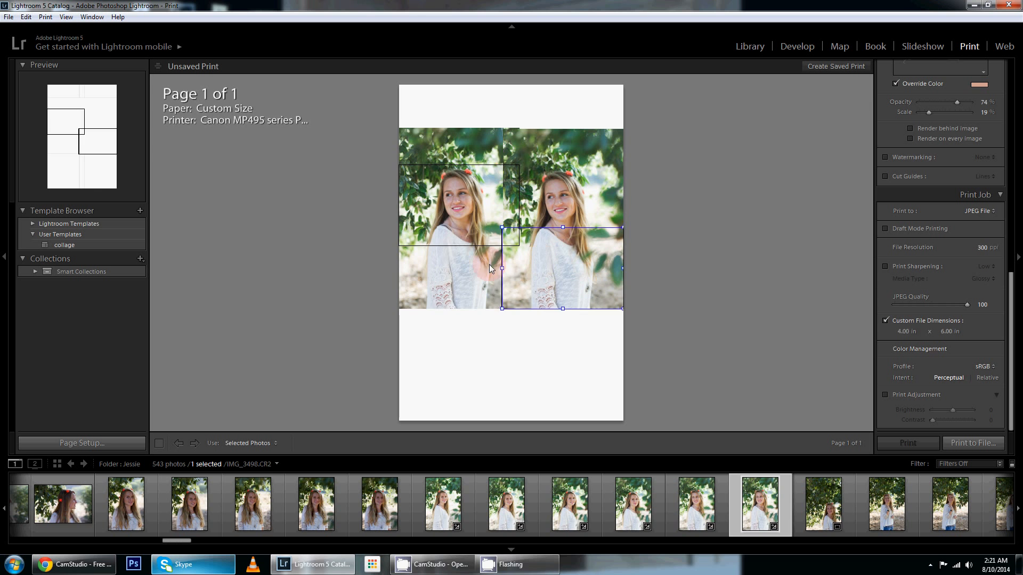
left_click(488, 265)
key("Delete")
left_click(464, 216)
key("Delete")
left_click(542, 255)
key("Delete")
Move the remaining portrait cell to the page's upper-left corner and enlarge it to fill the page at 4.00 by 6.00 in.
left_click(569, 212)
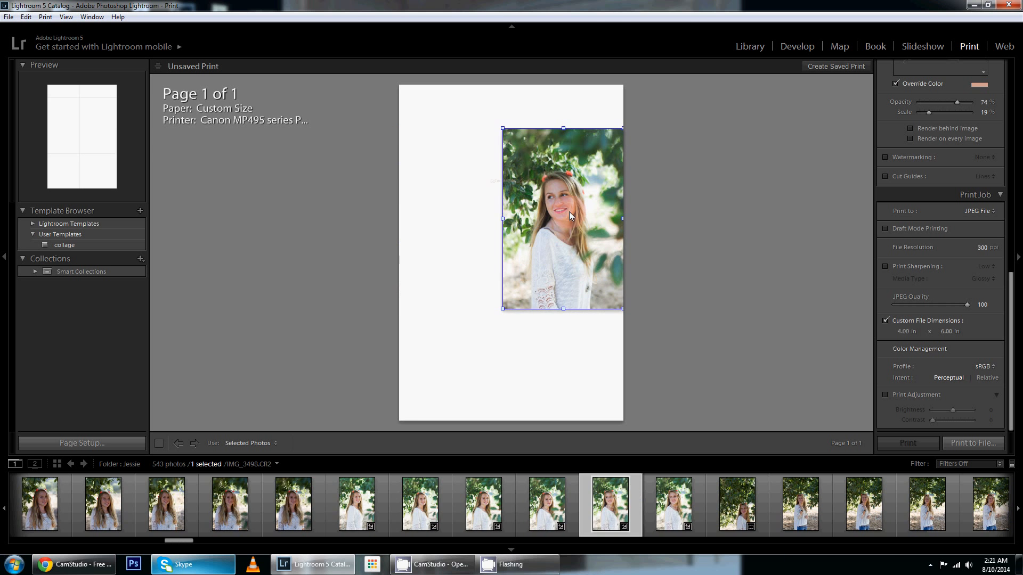
left_click_drag(569, 212, 434, 152)
left_click_drag(519, 265, 632, 457)
Lock the portrait cell to the photo aspect ratio and fit it to the page's lower-right corner.
scroll(933, 263, "up", 5)
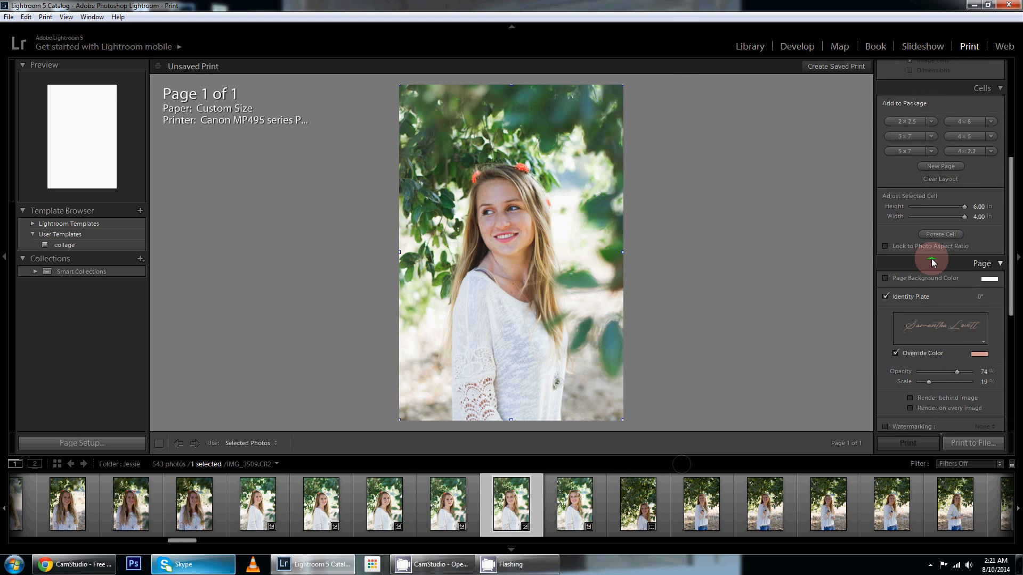
scroll(933, 262, "up", 5)
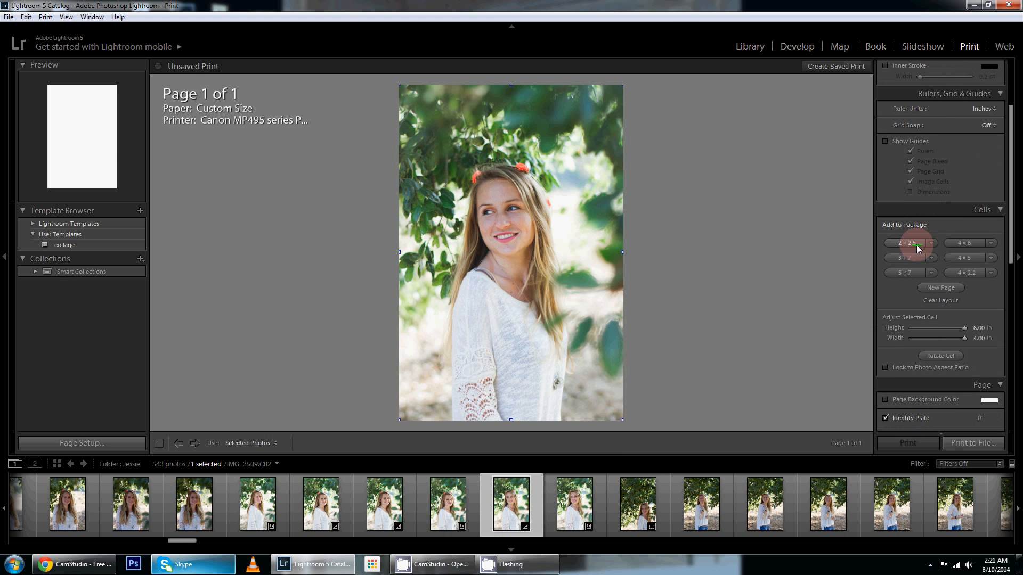
left_click(885, 367)
left_click_drag(520, 170, 654, 426)
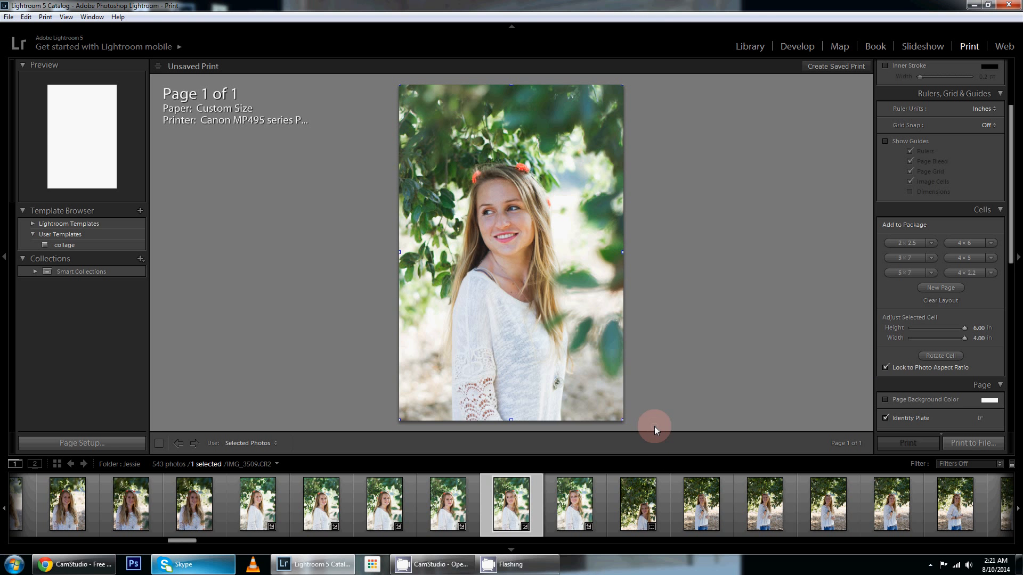
Enlarge the identity plate signature to over a third of the page width and move it to the portrait's lower-right corner.
left_click(509, 176)
mouse_move(517, 176)
left_mouse_down()
mouse_move(519, 367)
mouse_move(478, 365)
mouse_move(530, 108)
mouse_move(587, 136)
left_mouse_up()
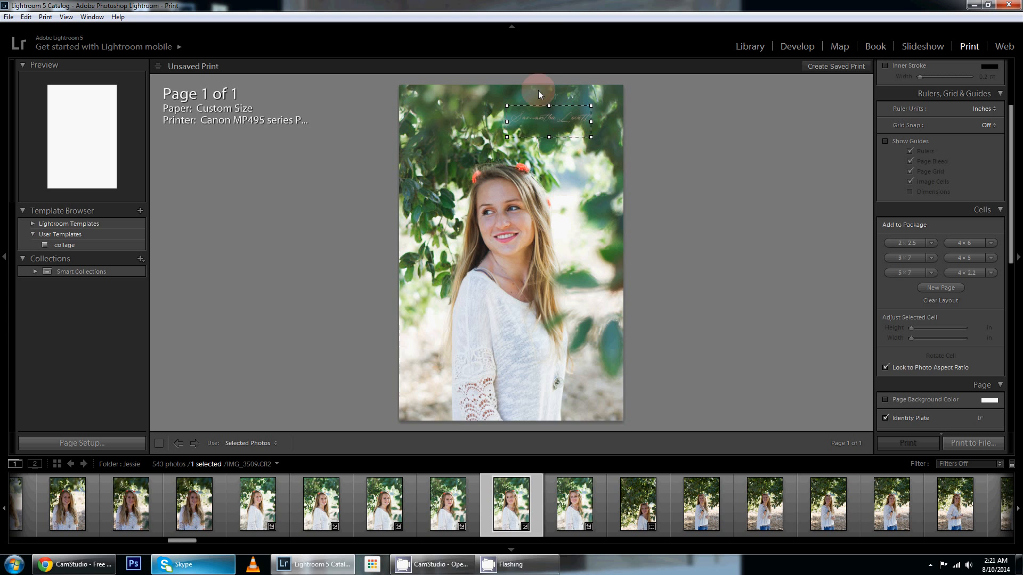
left_click_drag(543, 119, 562, 396)
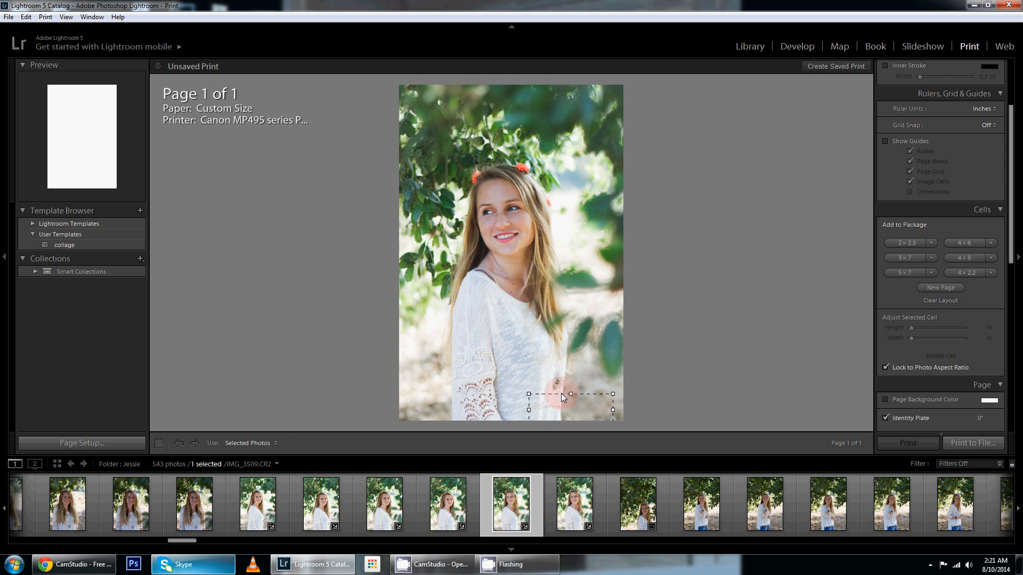
Set the identity plate's override color to dark gray (R, G and B 20%) and move the signature over the subject's sleeve.
scroll(989, 393, "down", 4)
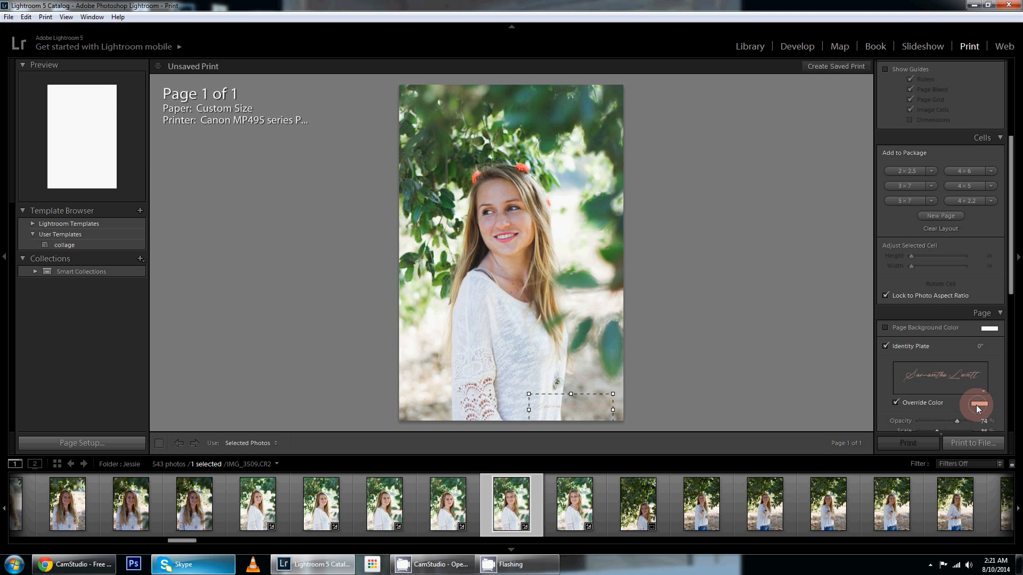
left_click(978, 408)
left_click_drag(842, 432, 683, 382)
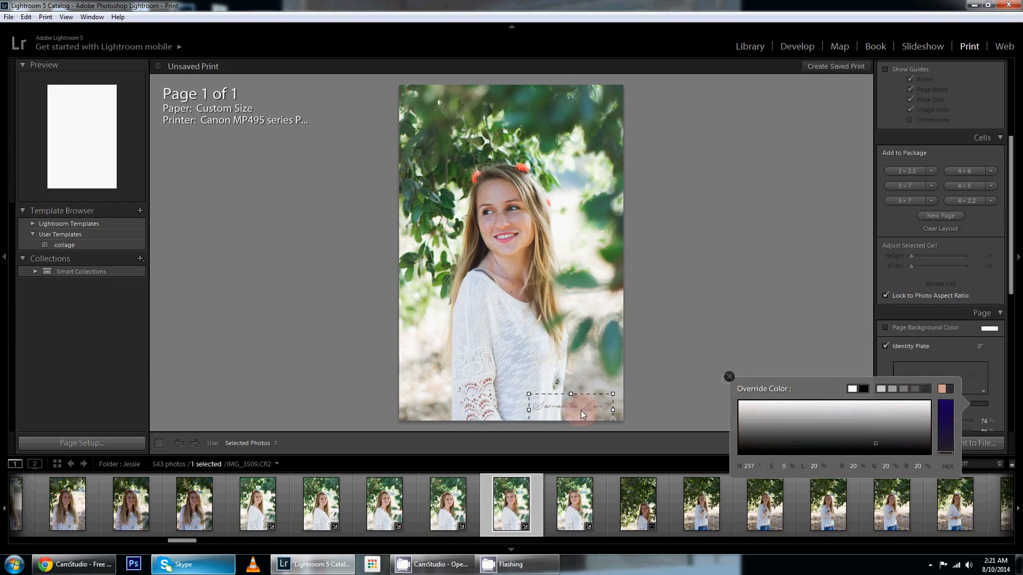
left_click_drag(580, 409, 475, 356)
left_click(718, 354)
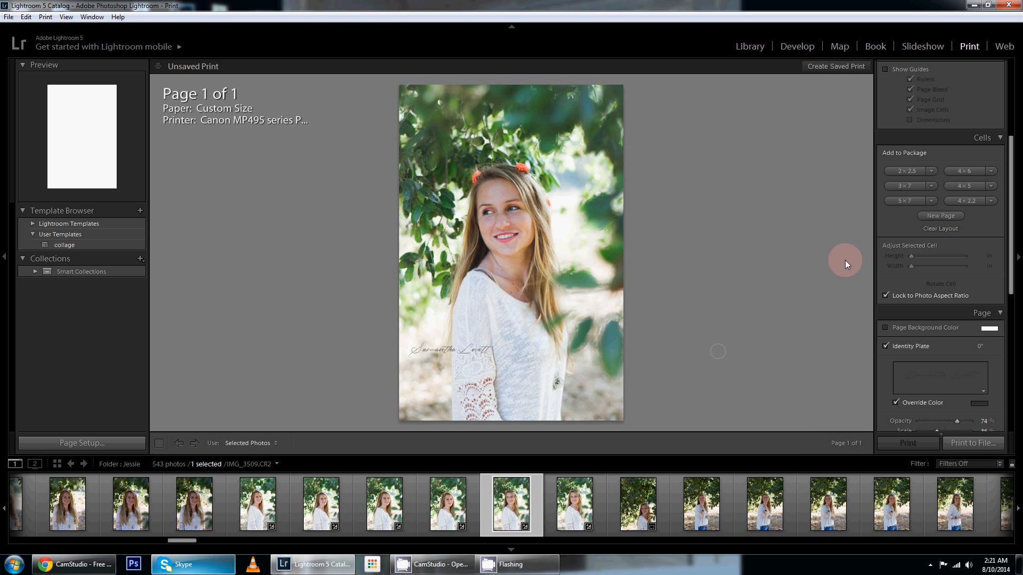
Open the save dialog for printing the page to a JPEG file and close it without saving.
left_click(988, 443)
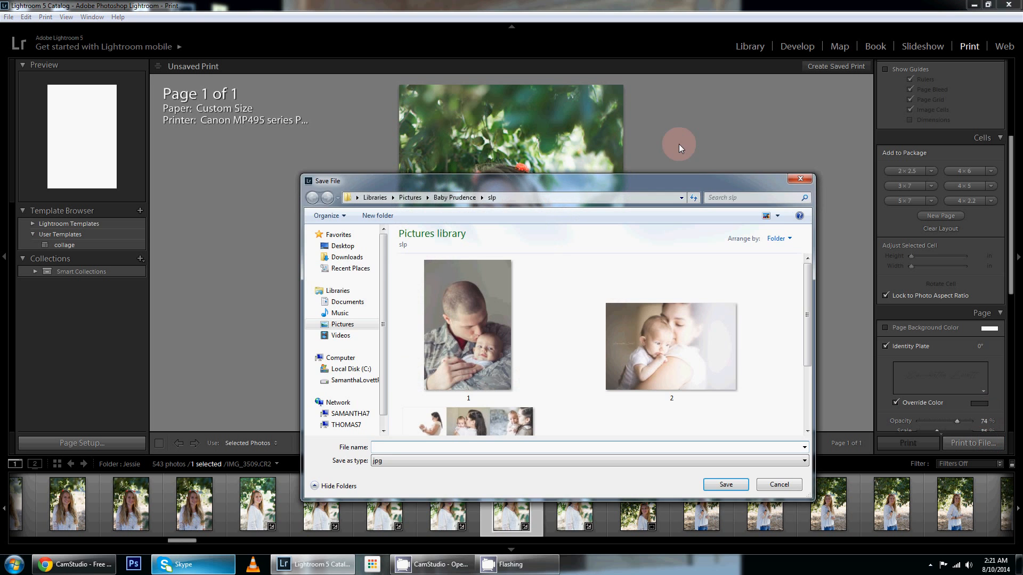
left_click(796, 176)
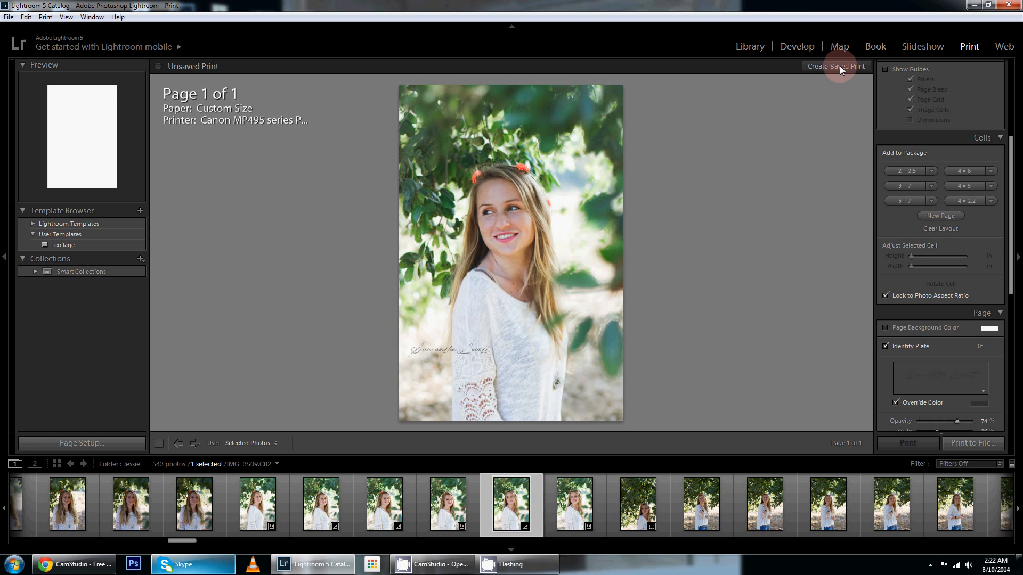
Switch to the Develop module and open IMG_3405.CR2 near the beginning of the filmstrip.
left_click(794, 47)
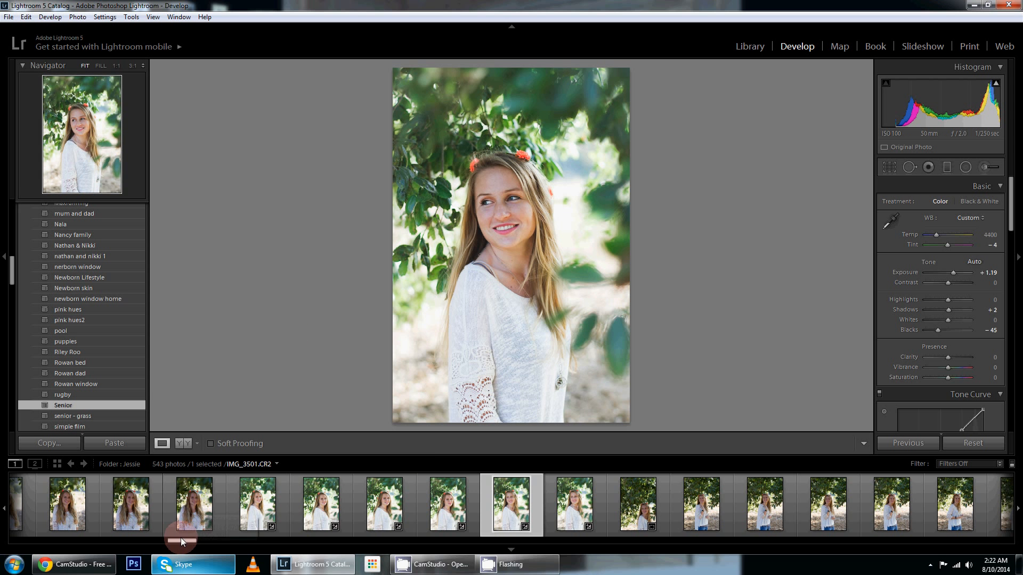
left_click_drag(180, 538, 178, 541)
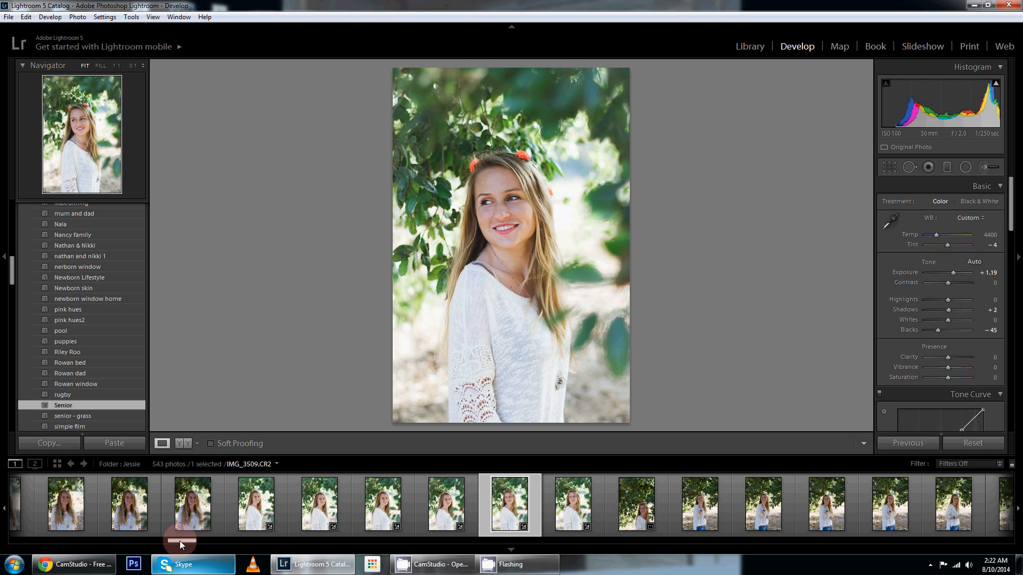
left_click_drag(180, 541, 187, 542)
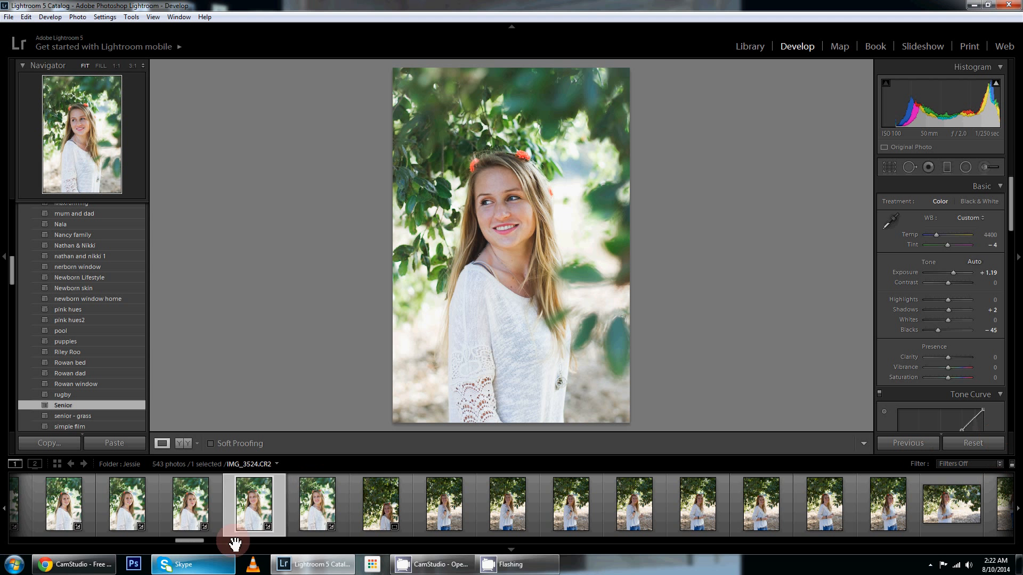
left_click_drag(187, 541, 26, 525)
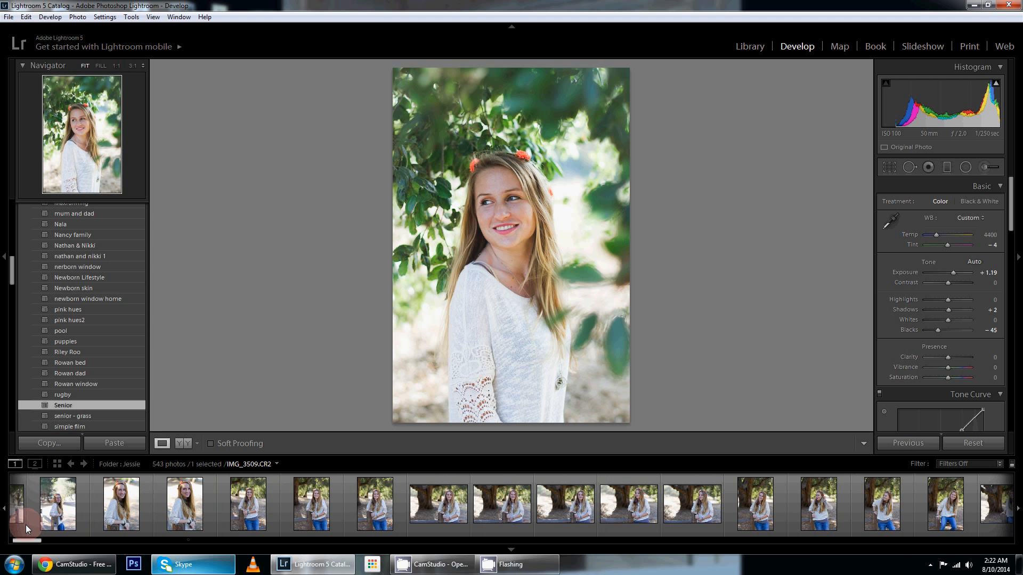
left_click(24, 526)
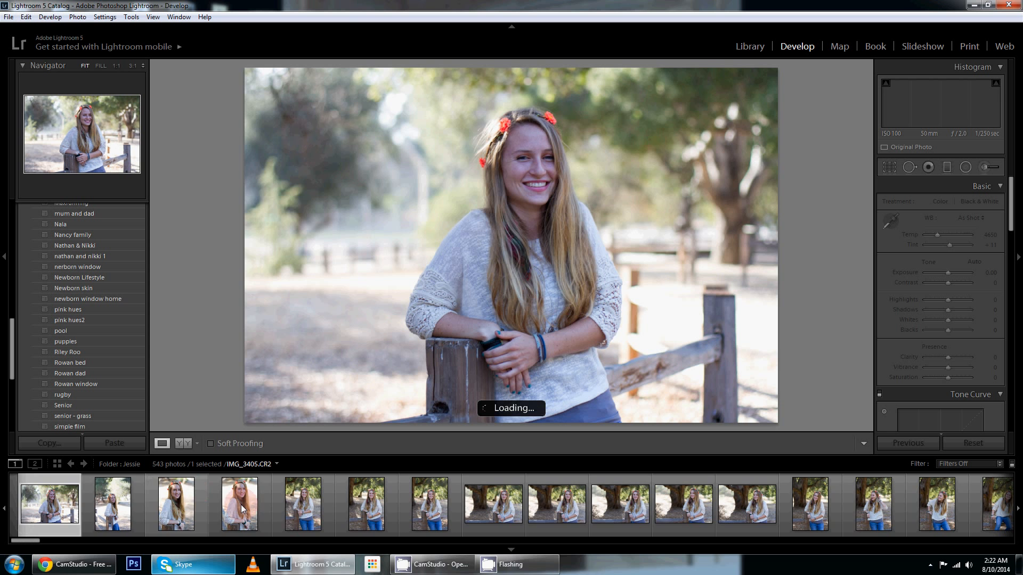
Try to export all photos in the Jessie folder through the Export dialog.
right_click(233, 492)
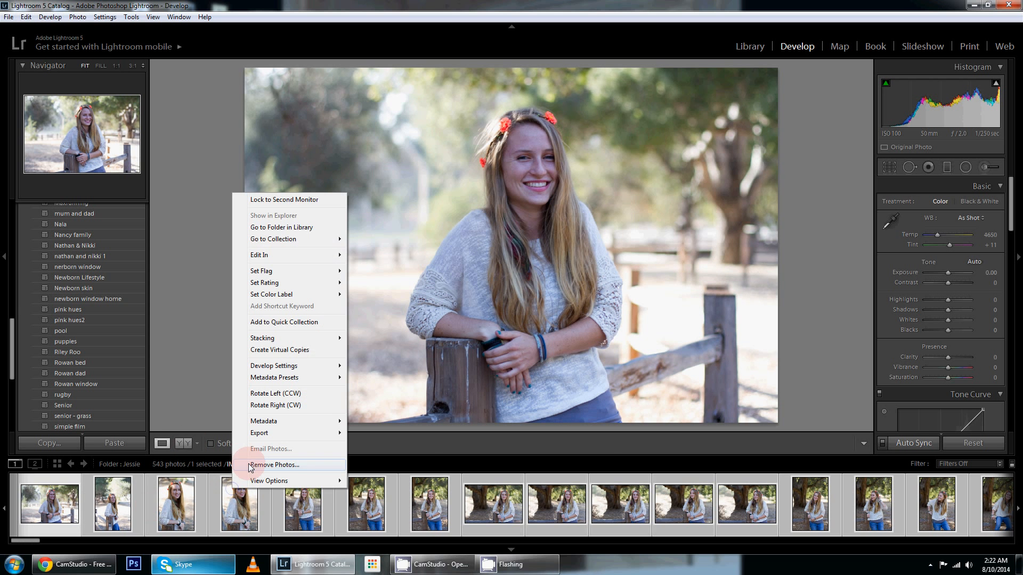
mouse_move(266, 440)
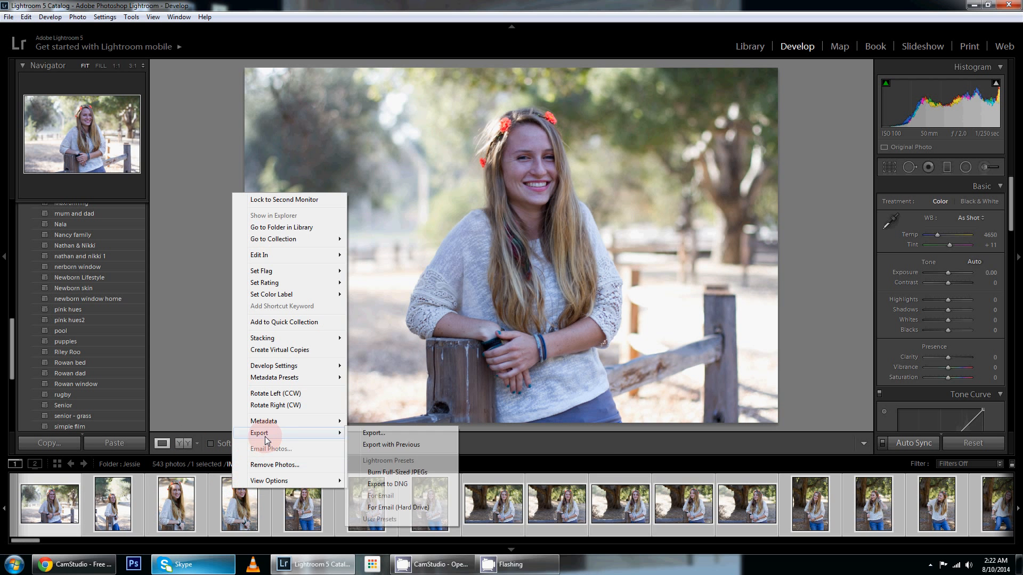
left_click(353, 434)
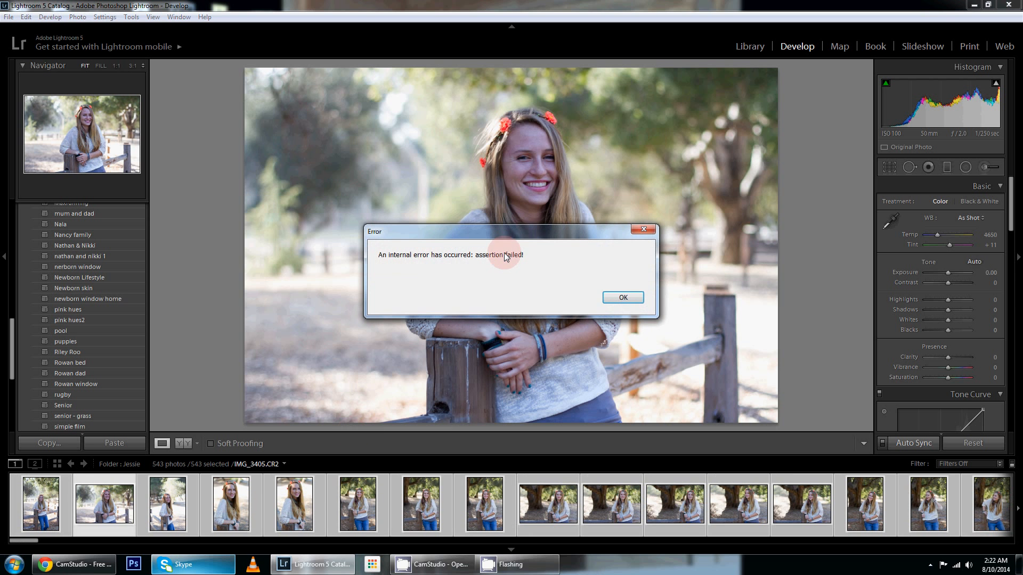
left_click(625, 299)
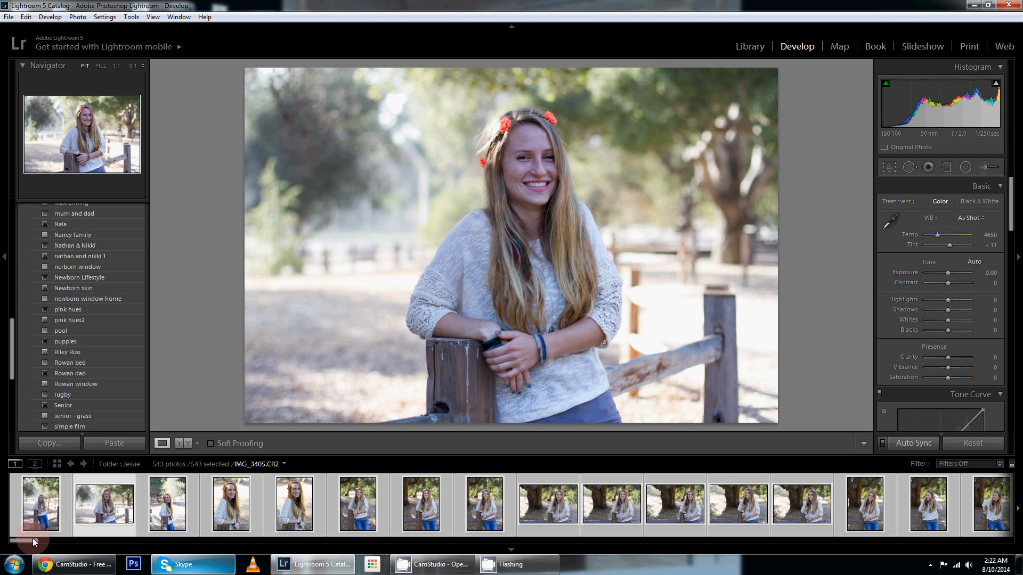
Reduce the filmstrip selection to the single fence portrait IMG_3405.CR2.
left_click(82, 523)
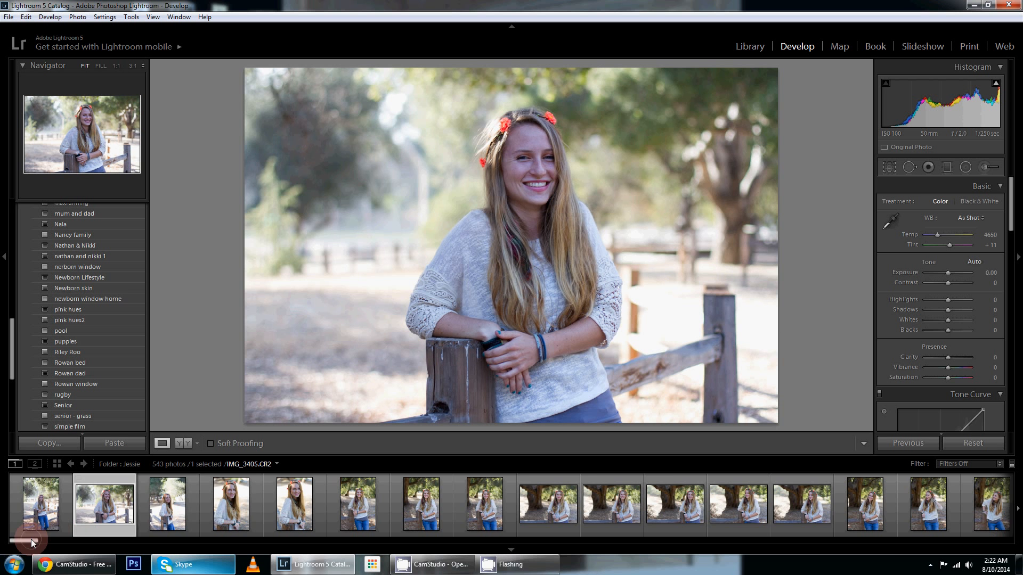
left_click_drag(31, 539, 58, 539)
left_click_drag(136, 528, 28, 542)
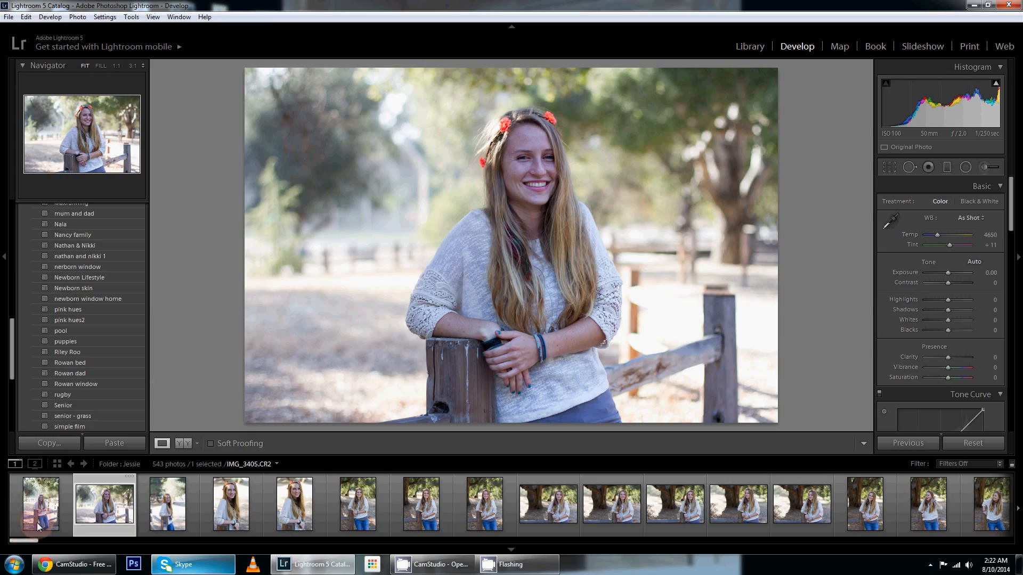